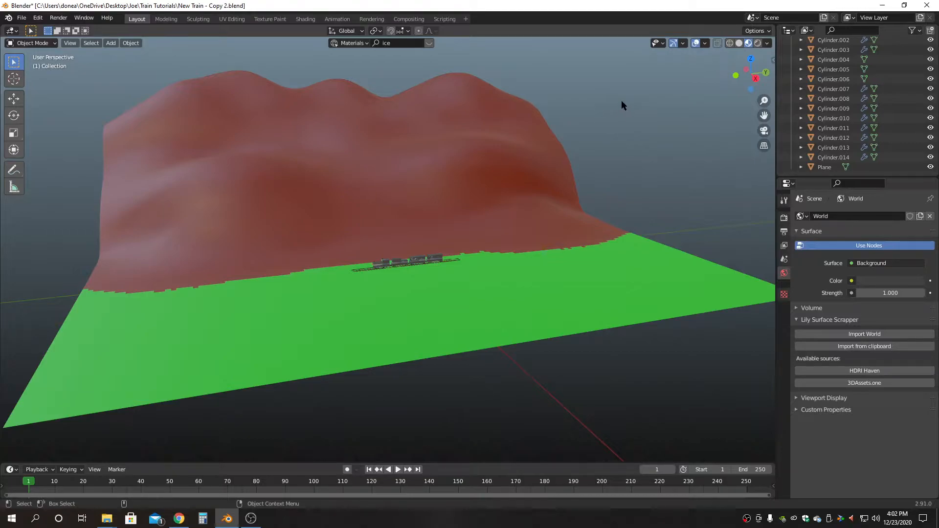
# Compare how the mountain landscape and train look in wireframe shading and in solid shading
pyautogui.click(729, 44)
pyautogui.keyDown('alt'); pyautogui.moveTo(599, 183); pyautogui.dragTo(663, 111); pyautogui.keyUp('alt')
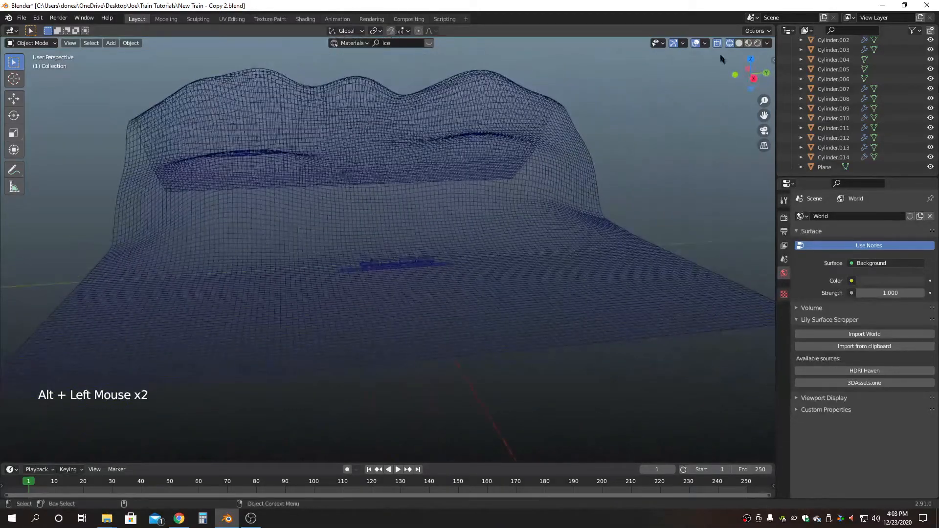
pyautogui.click(739, 44)
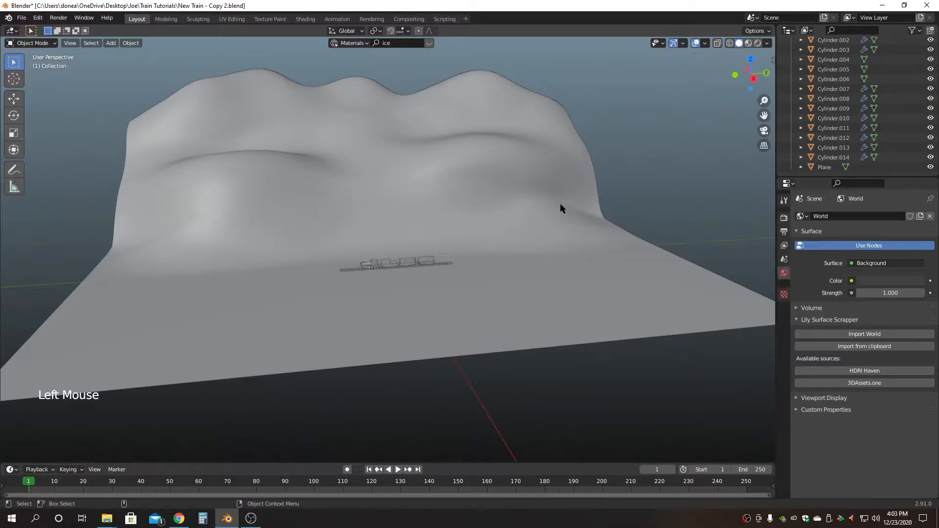
pyautogui.keyDown('alt'); pyautogui.middleClick(424, 219); pyautogui.keyUp('alt')
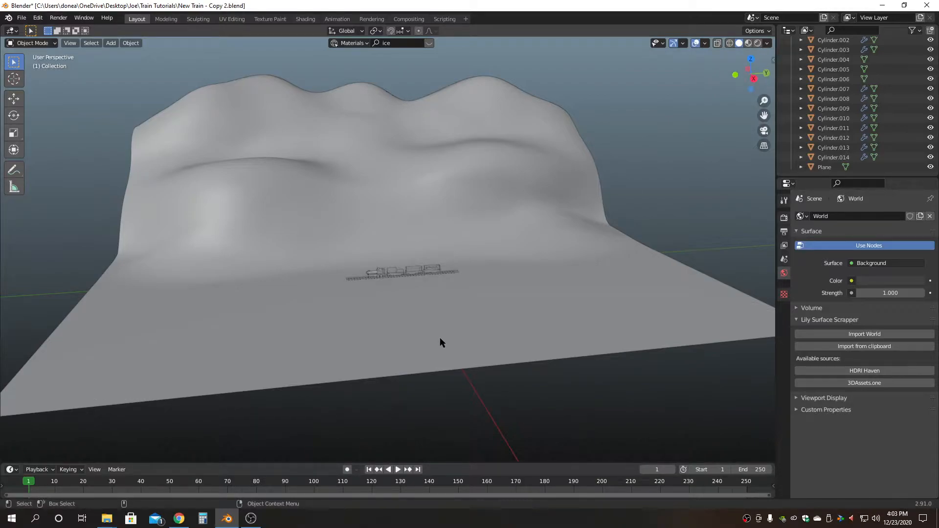
pyautogui.moveTo(397, 299)
pyautogui.keyDown('alt'); pyautogui.mouseDown()
pyautogui.moveTo(402, 291)
pyautogui.moveTo(365, 329)
pyautogui.moveTo(419, 266)
pyautogui.moveTo(396, 283)
pyautogui.mouseUp(); pyautogui.keyUp('alt')
pyautogui.scroll(6, 395, 283)
pyautogui.scroll(-5, 397, 288)
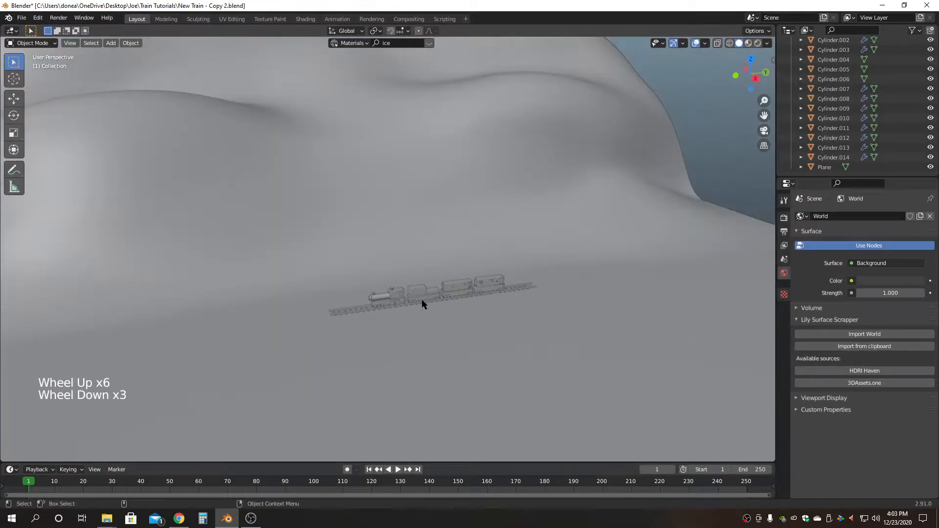
pyautogui.moveTo(398, 295)
pyautogui.keyDown('alt'); pyautogui.mouseDown(button='middle')
pyautogui.moveTo(413, 283)
pyautogui.moveTo(389, 285)
pyautogui.mouseUp(button='middle'); pyautogui.keyUp('alt')
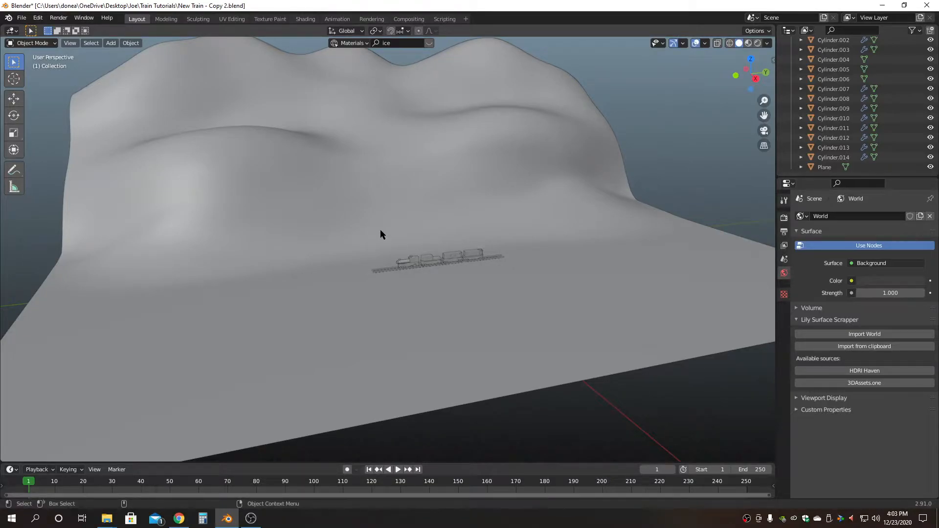
# Turn on X-ray and the wireframe overlay in solid shading to examine the train and ground mesh
pyautogui.hotkey('alt', 'x')
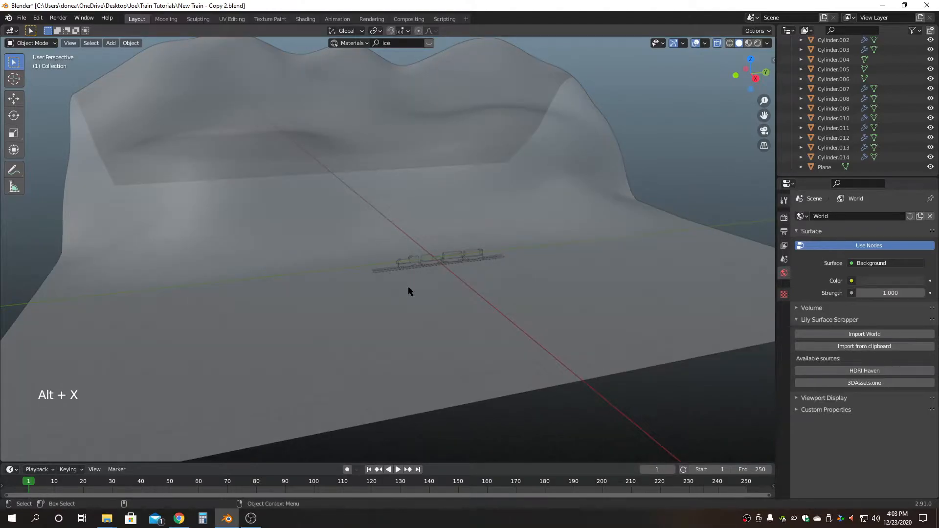
pyautogui.keyDown('alt'); pyautogui.moveTo(409, 289); pyautogui.dragTo(408, 302); pyautogui.keyUp('alt')
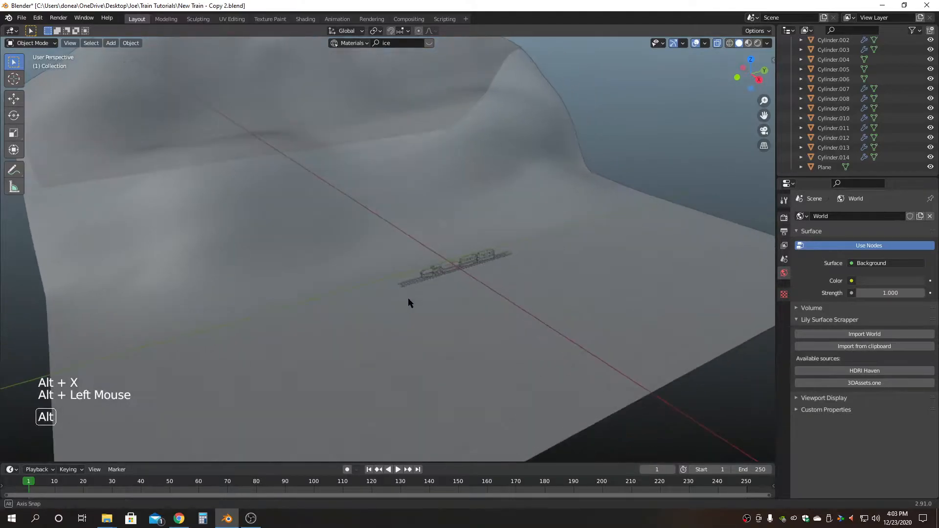
pyautogui.click(704, 44)
pyautogui.click(644, 209)
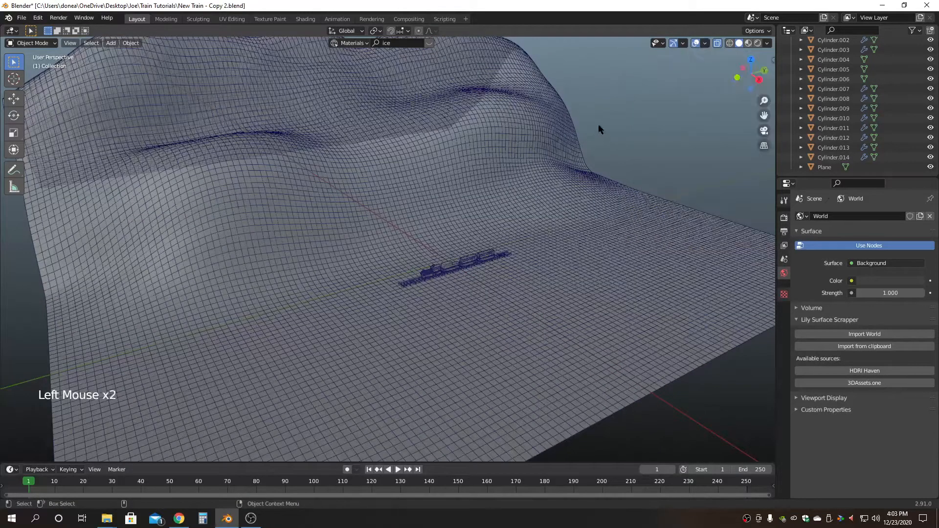
pyautogui.keyDown('alt'); pyautogui.moveTo(539, 298); pyautogui.dragTo(512, 292); pyautogui.keyUp('alt')
pyautogui.scroll(7, 516, 292)
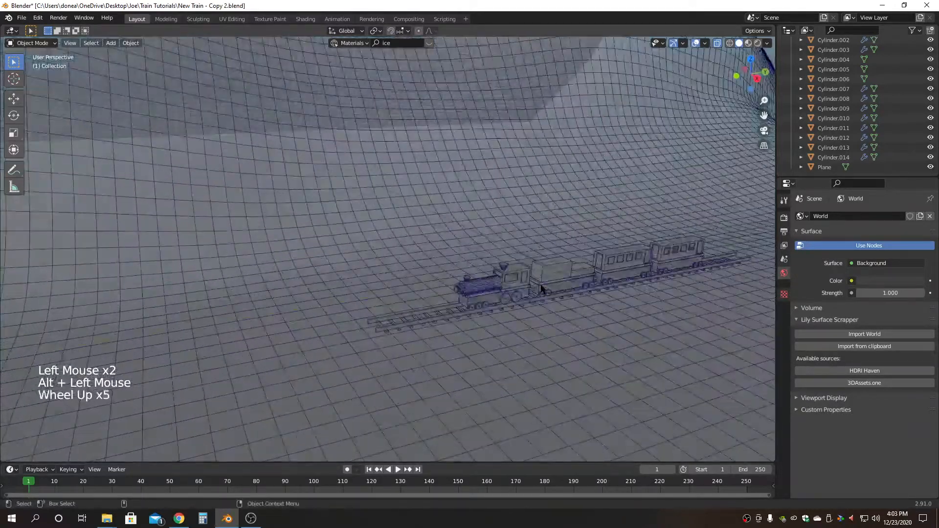
pyautogui.keyDown('alt'); pyautogui.moveTo(576, 289); pyautogui.dragTo(555, 285, button='middle'); pyautogui.keyUp('alt')
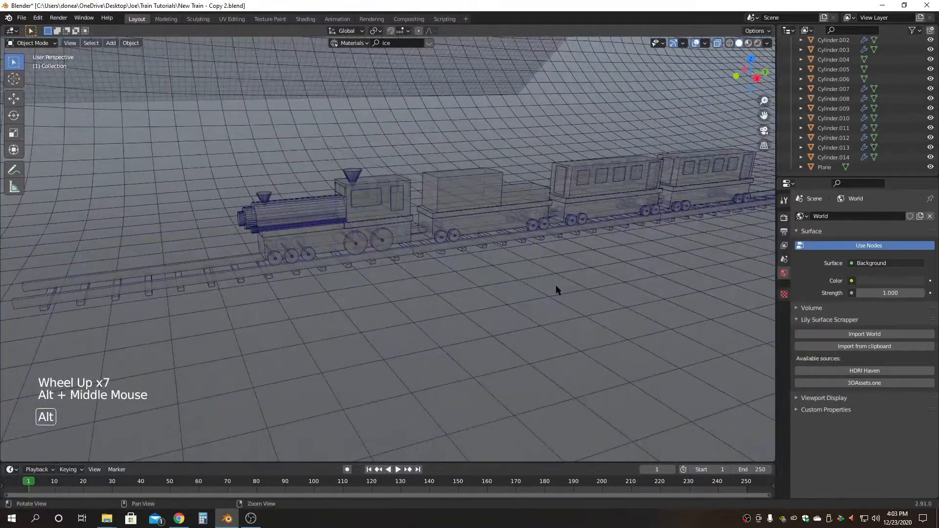
# Compare the train in wireframe and solid shading, with X-ray on and off, ending in opaque solid shading
pyautogui.hotkey('alt', 'x')
pyautogui.keyDown('alt'); pyautogui.moveTo(509, 256); pyautogui.dragTo(513, 261); pyautogui.keyUp('alt')
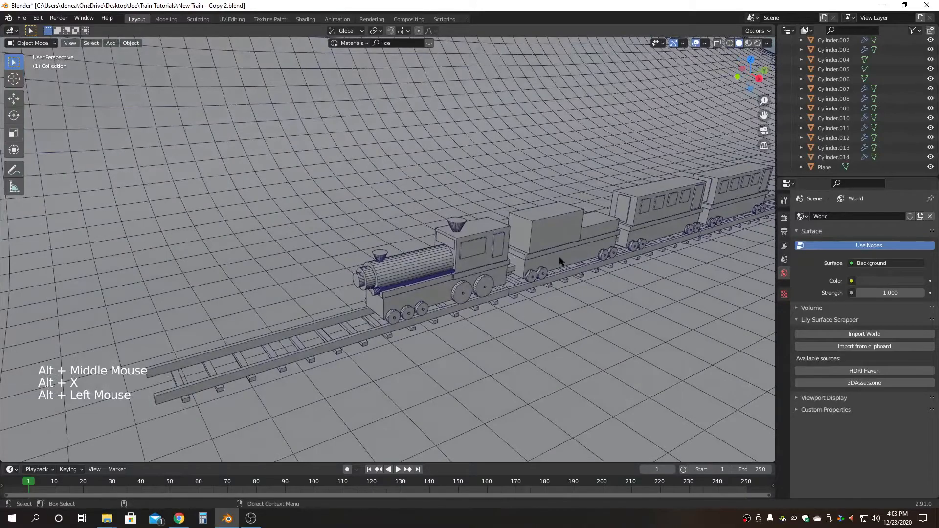
pyautogui.click(729, 43)
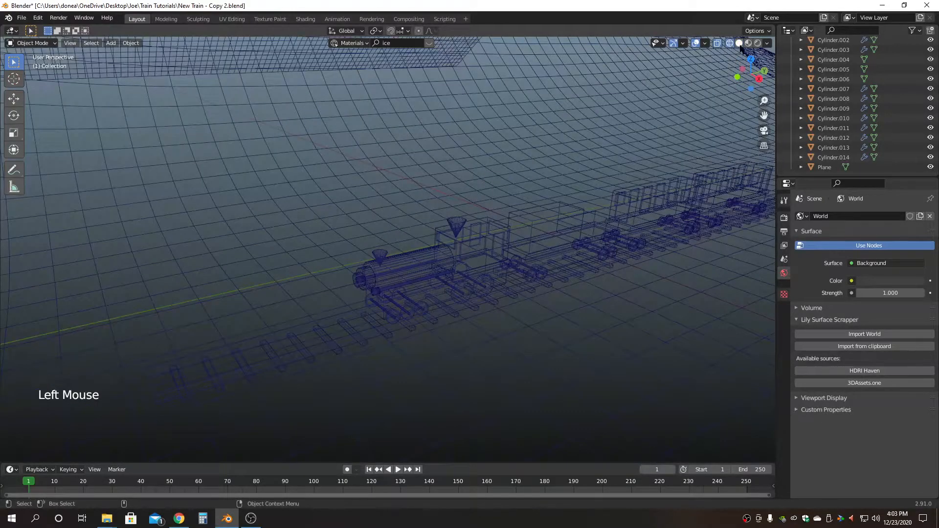
pyautogui.click(739, 43)
pyautogui.hotkey('alt', 'x')
pyautogui.moveTo(595, 291)
pyautogui.keyDown('alt'); pyautogui.mouseDown()
pyautogui.moveTo(545, 283)
pyautogui.moveTo(568, 291)
pyautogui.moveTo(582, 286)
pyautogui.moveTo(575, 281)
pyautogui.mouseUp(); pyautogui.keyUp('alt')
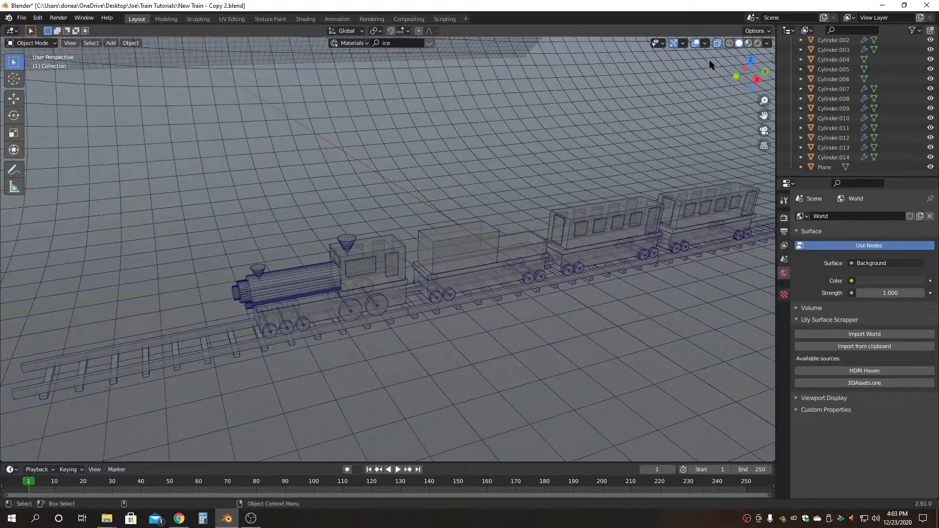
pyautogui.hotkey('alt', 'x')
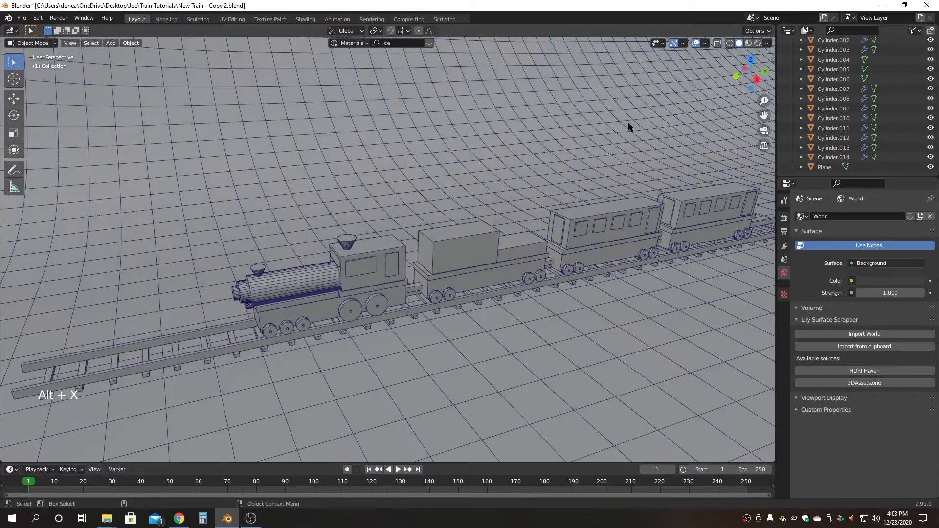
# Switch the viewport to material preview shading and turn off the wireframe overlay
pyautogui.scroll(-3, 621, 133)
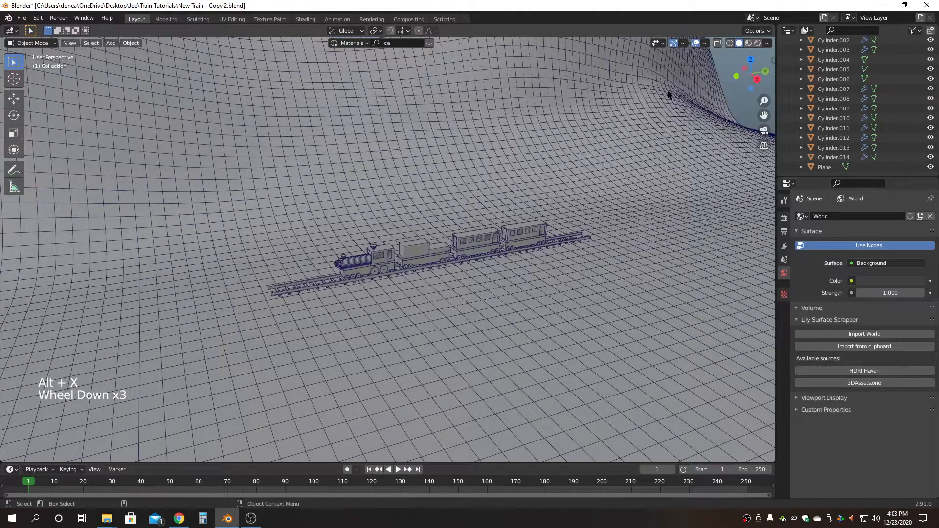
pyautogui.scroll(-2, 549, 159)
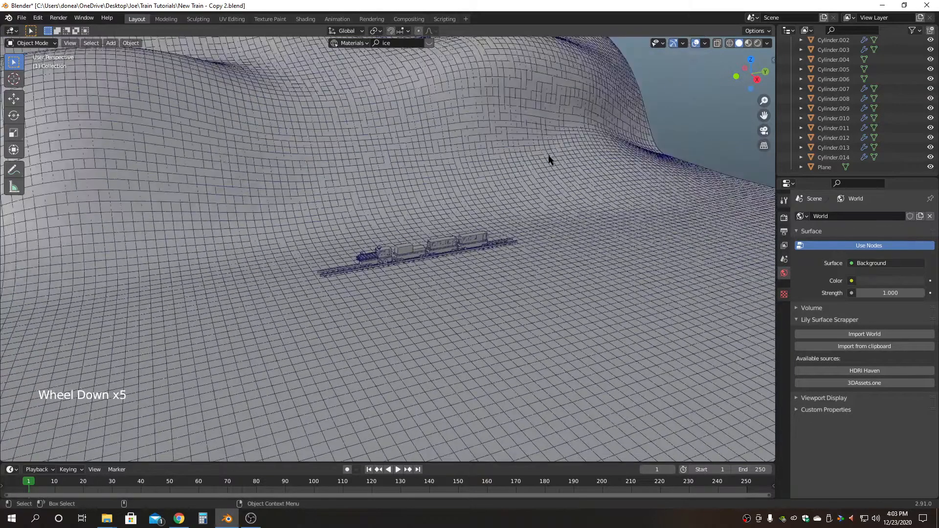
pyautogui.click(748, 46)
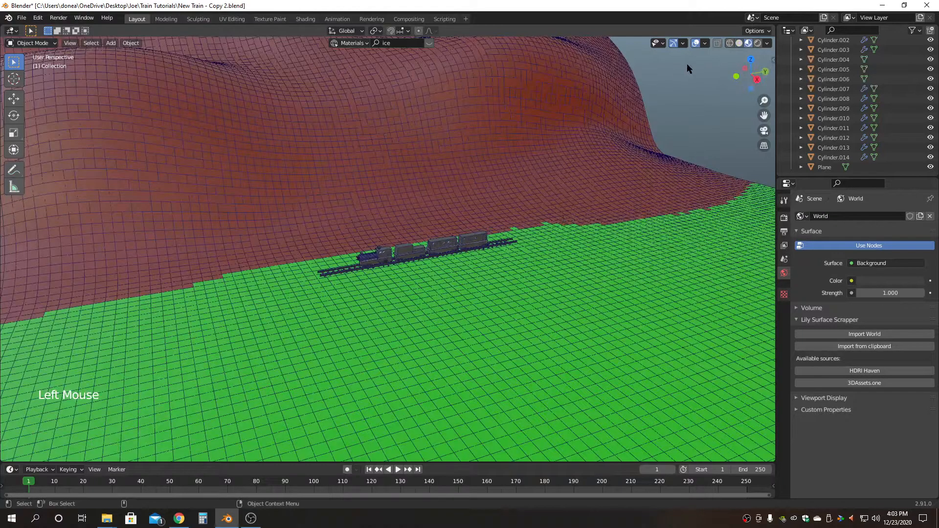
pyautogui.click(704, 45)
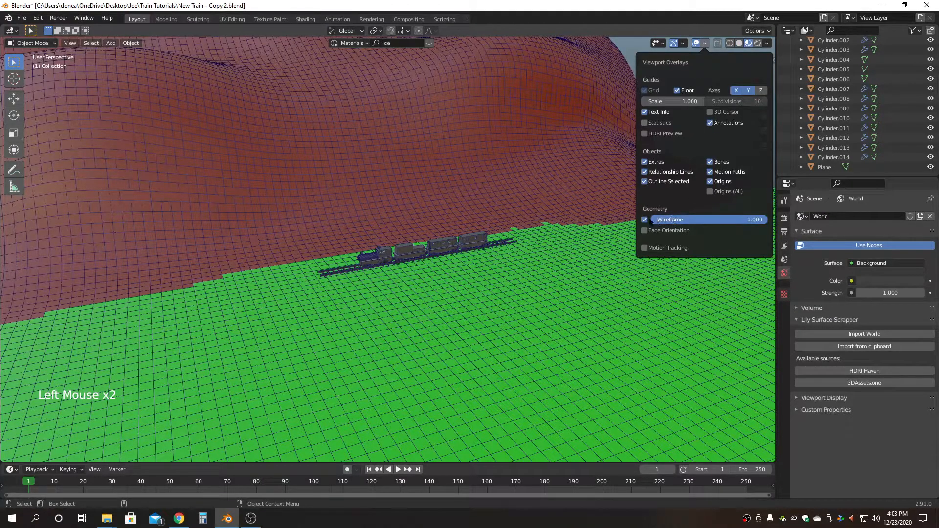
pyautogui.click(644, 219)
# Examine the train, its carriages and the tracks up close in material preview from several angles
pyautogui.keyDown('alt'); pyautogui.moveTo(550, 243); pyautogui.dragTo(442, 253); pyautogui.keyUp('alt')
pyautogui.scroll(3, 513, 280)
pyautogui.scroll(3, 512, 280)
pyautogui.scroll(-3, 443, 251)
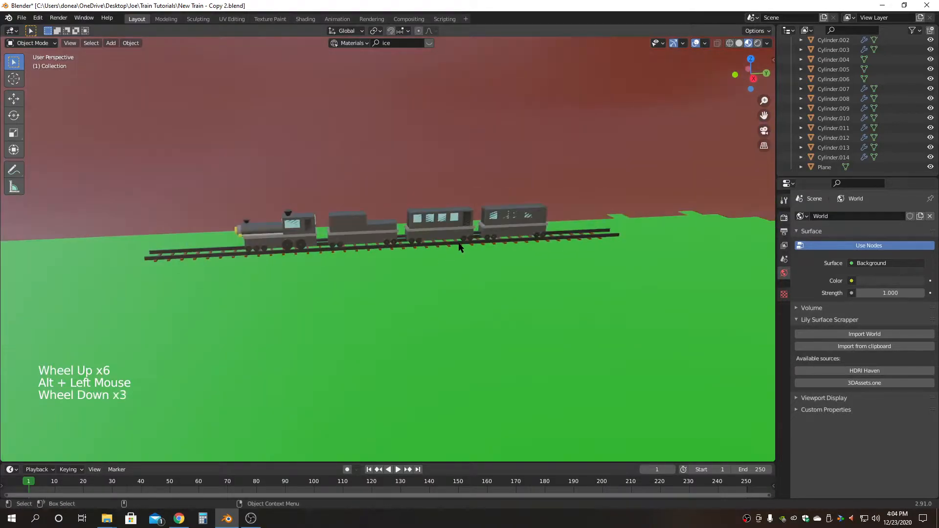
pyautogui.scroll(-1, 461, 247)
pyautogui.keyDown('alt'); pyautogui.moveTo(518, 256); pyautogui.dragTo(444, 222); pyautogui.keyUp('alt')
pyautogui.scroll(5, 445, 222)
pyautogui.scroll(-1, 454, 187)
pyautogui.scroll(-2, 450, 181)
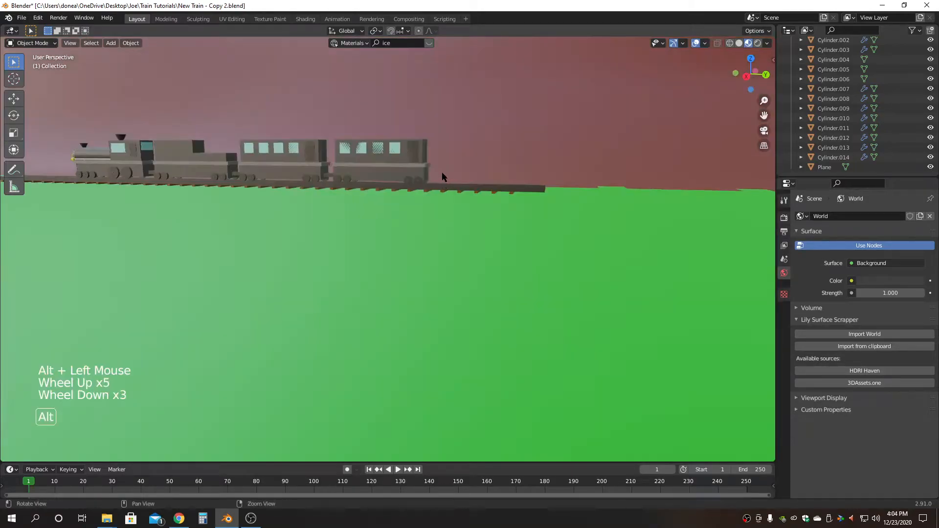
pyautogui.keyDown('alt'); pyautogui.middleClick(446, 198); pyautogui.keyUp('alt')
# Try to move the rear carriage's windows, undo the move and clear the selection
pyautogui.click(420, 192)
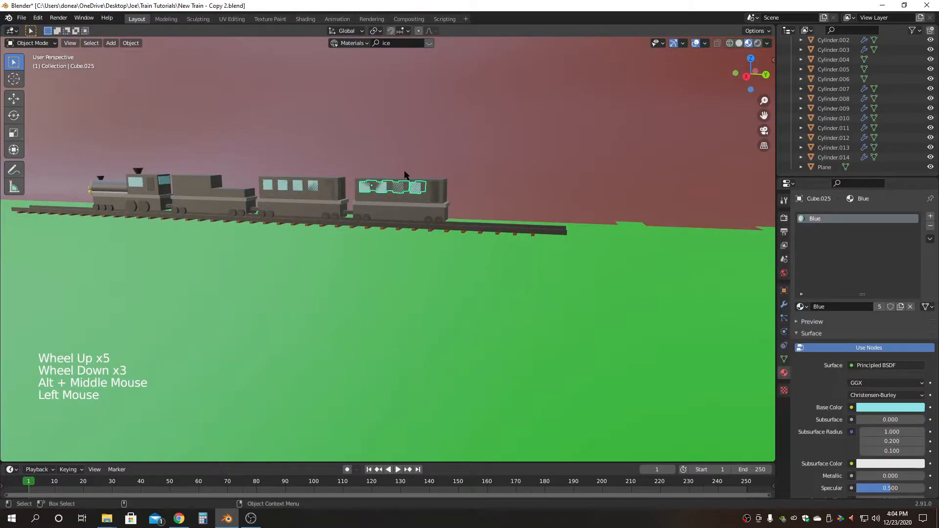
pyautogui.press('w')
pyautogui.moveTo(371, 158); pyautogui.dragTo(513, 225)
pyautogui.hotkey('ctrl', 'z')
pyautogui.scroll(-2, 513, 225)
pyautogui.scroll(-1, 512, 225)
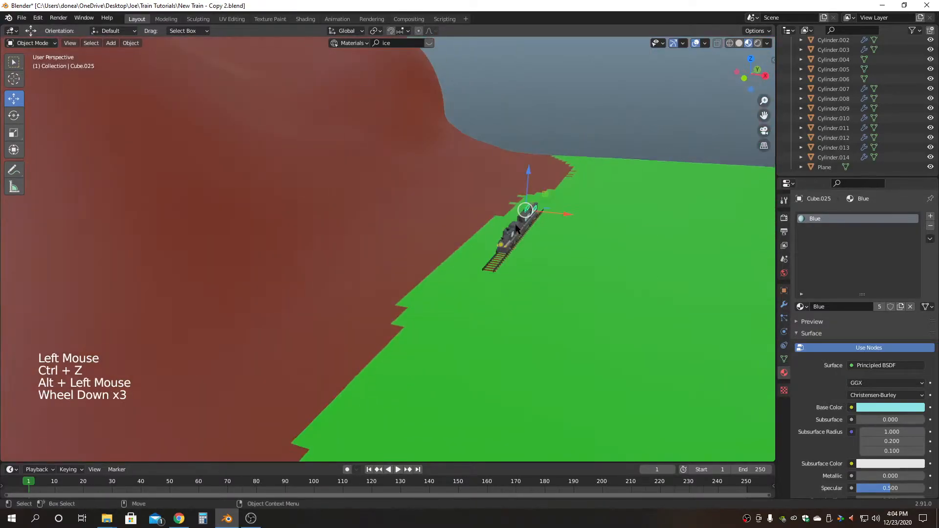
pyautogui.click(584, 132)
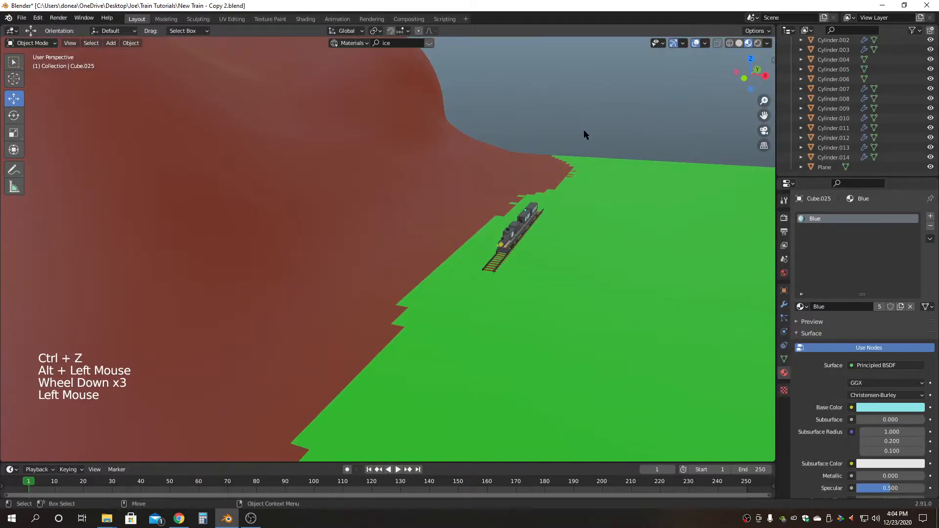
# Switch the viewport to rendered shading with the train and the whole mountain range in view
pyautogui.keyDown('alt'); pyautogui.middleClick(562, 254); pyautogui.keyUp('alt')
pyautogui.keyDown('alt'); pyautogui.moveTo(511, 273); pyautogui.dragTo(489, 260); pyautogui.keyUp('alt')
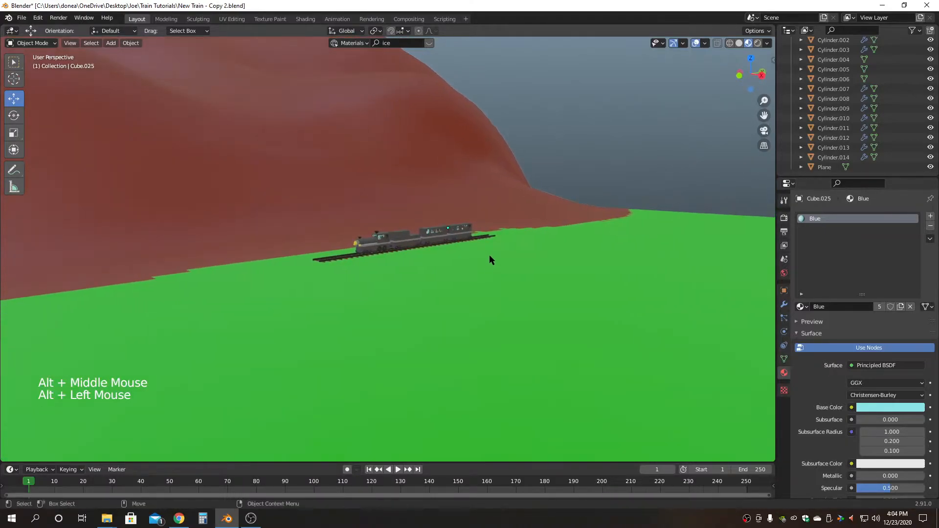
pyautogui.click(758, 44)
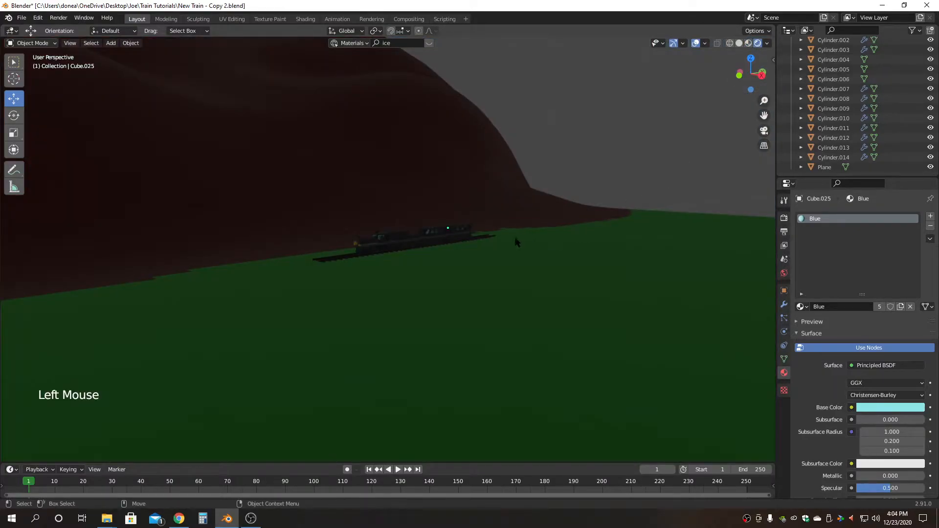
pyautogui.scroll(-4, 513, 238)
pyautogui.scroll(2, 508, 236)
pyautogui.keyDown('alt'); pyautogui.moveTo(508, 233); pyautogui.dragTo(481, 230); pyautogui.keyUp('alt')
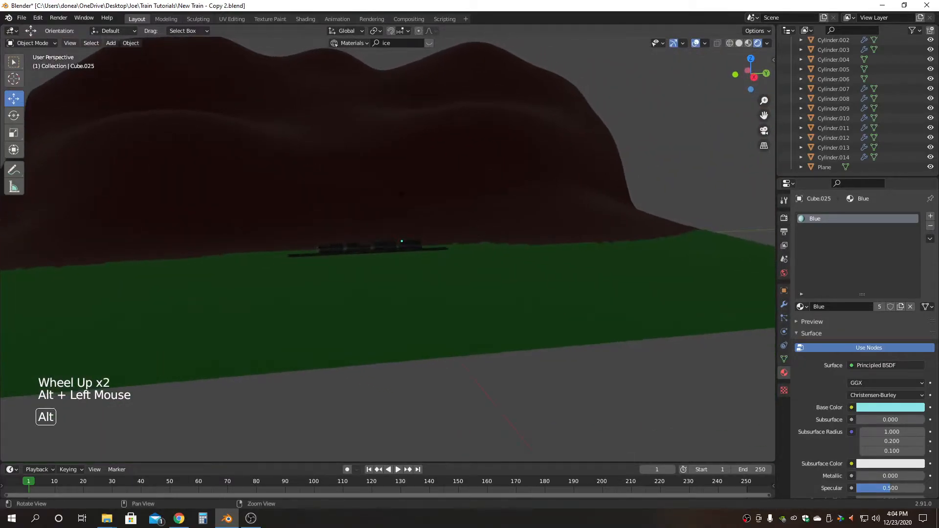
pyautogui.keyDown('alt'); pyautogui.middleClick(481, 230); pyautogui.keyUp('alt')
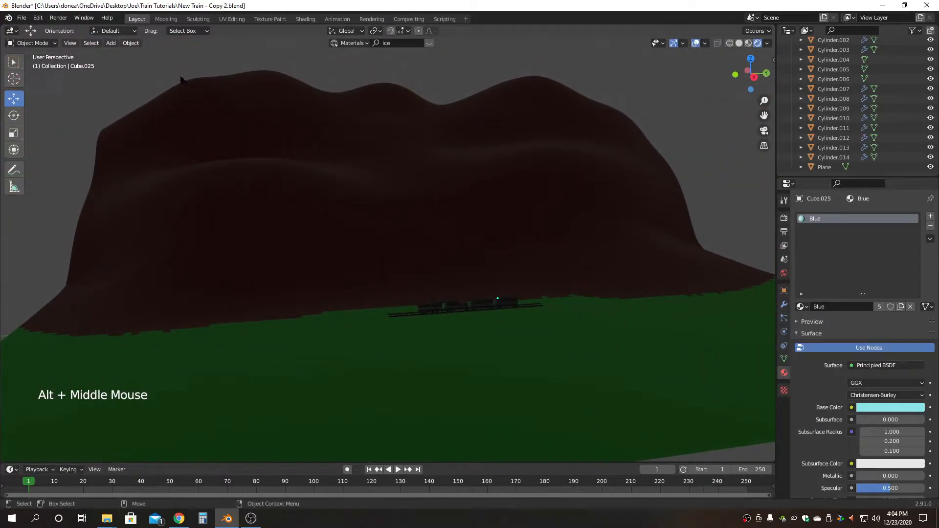
# Add a Sun light to the scene and set its strength to 3
pyautogui.click(113, 45)
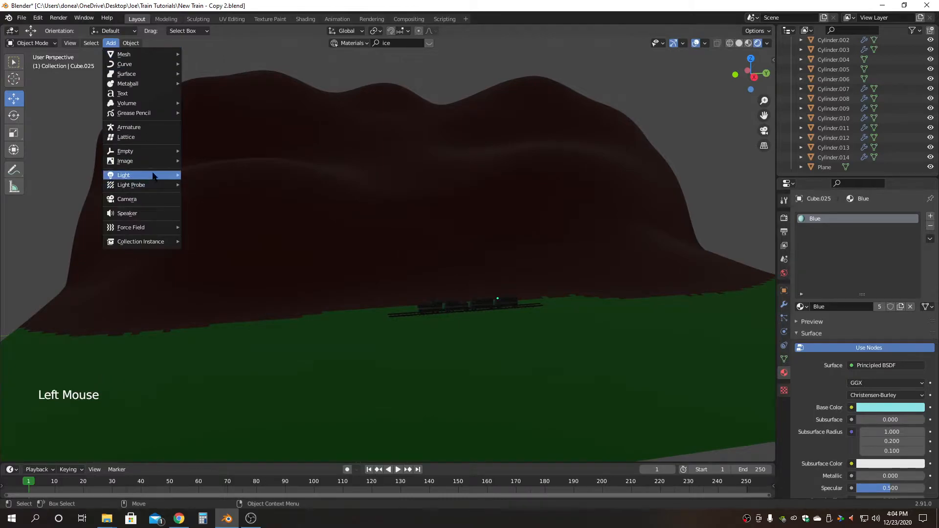
pyautogui.moveTo(154, 174)
pyautogui.click(211, 186)
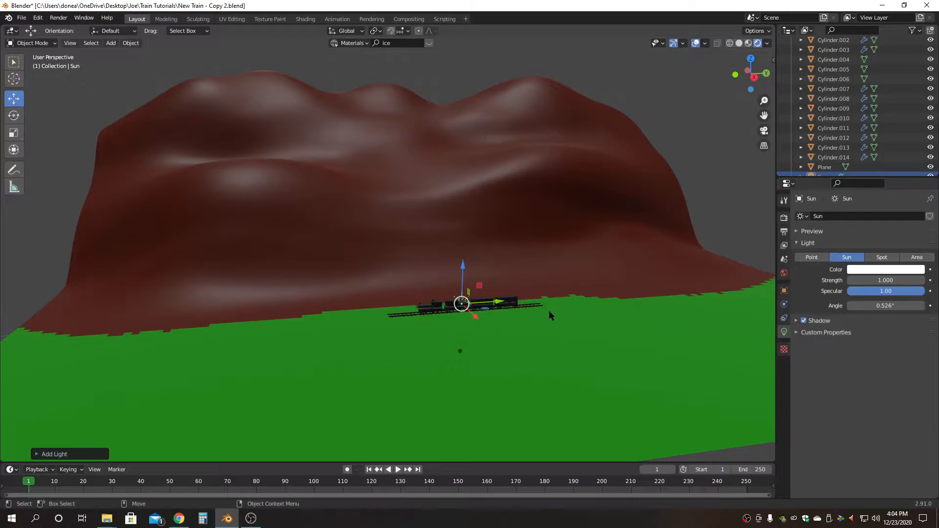
pyautogui.click(887, 280)
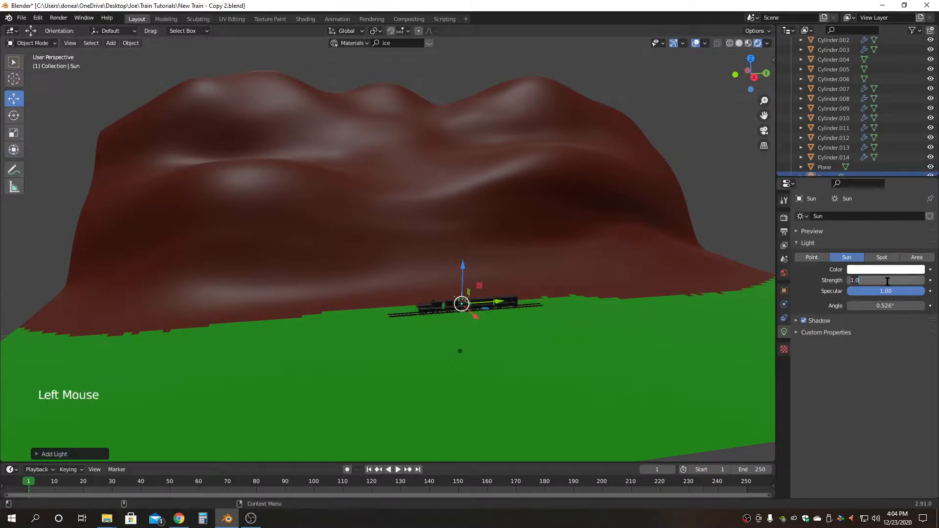
pyautogui.write('2')
pyautogui.press('Return')
pyautogui.scroll(1, 887, 280)
pyautogui.click(894, 279)
pyautogui.write('3')
pyautogui.press('Return')
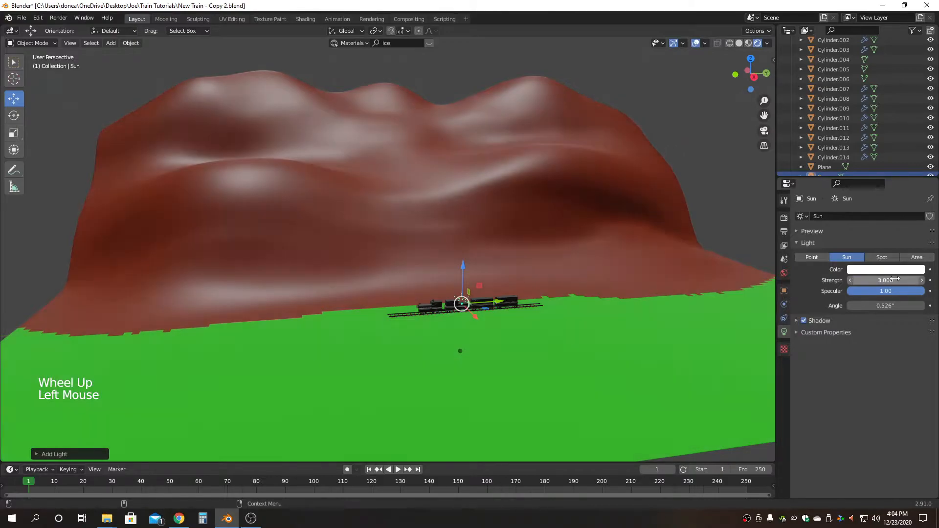
# Move the Sun light straight up along Z, well above the mountain peaks
pyautogui.moveTo(463, 268); pyautogui.dragTo(476, 107)
pyautogui.scroll(-5, 457, 178)
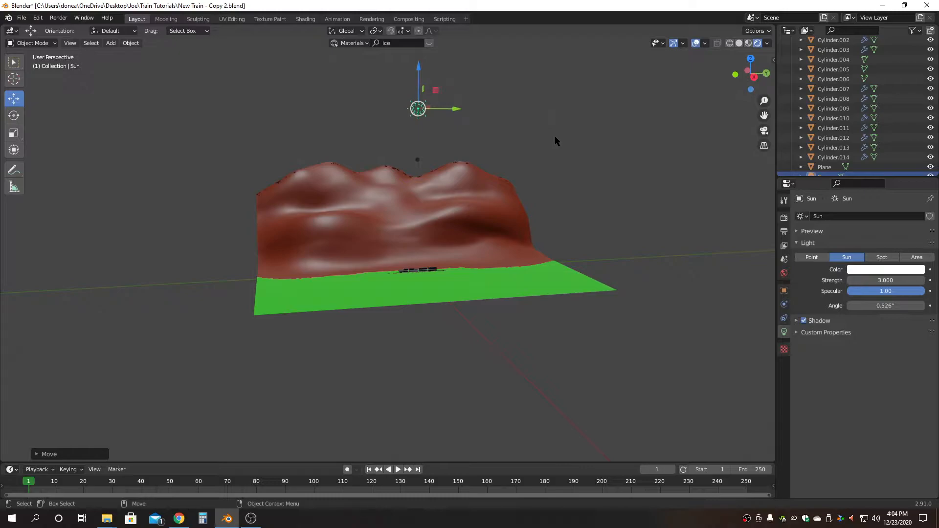
pyautogui.keyDown('alt'); pyautogui.moveTo(511, 163); pyautogui.dragTo(512, 220); pyautogui.keyUp('alt')
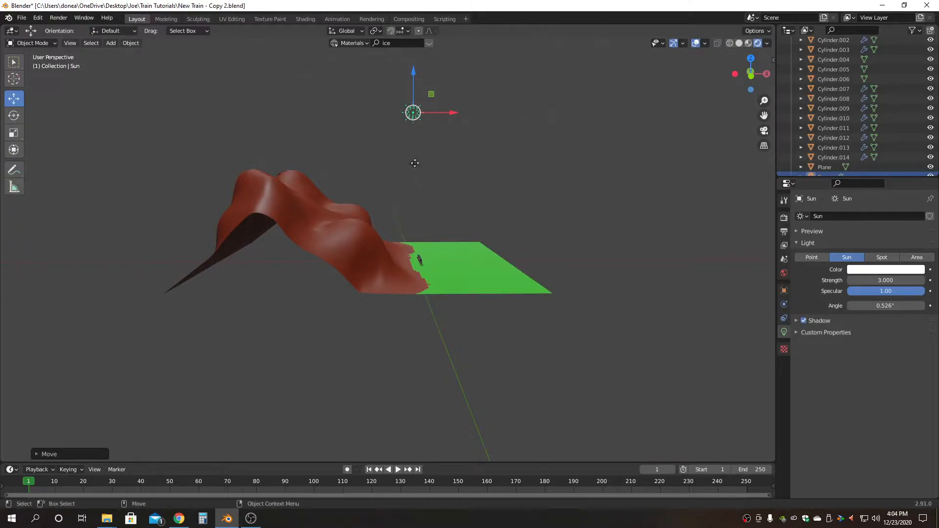
# Rotate the Sun light so it shines at an angle across the mountains and casts shadows from the train
pyautogui.keyDown('alt'); pyautogui.moveTo(460, 157); pyautogui.dragTo(485, 211, button='middle'); pyautogui.keyUp('alt')
pyautogui.press('e')
pyautogui.moveTo(449, 154); pyautogui.dragTo(410, 134)
pyautogui.keyDown('alt'); pyautogui.moveTo(553, 204); pyautogui.dragTo(528, 215); pyautogui.keyUp('alt')
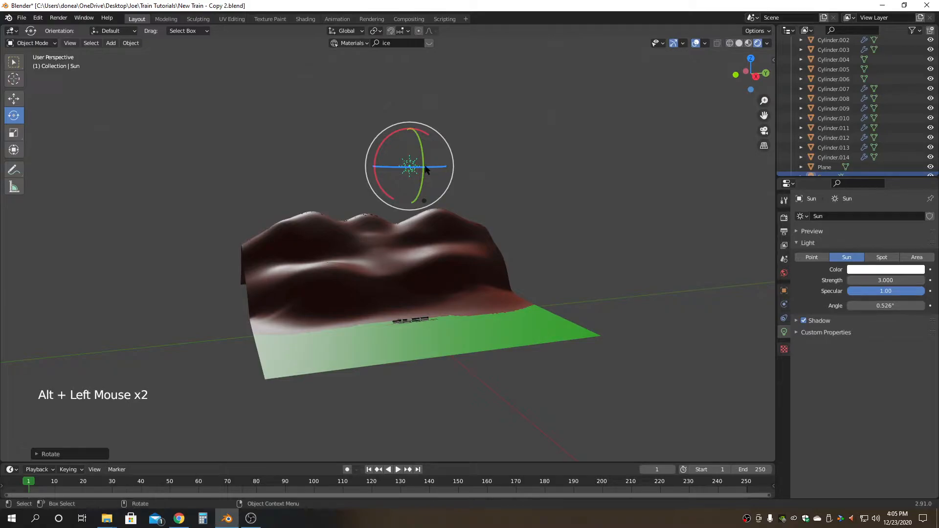
pyautogui.moveTo(428, 168); pyautogui.dragTo(416, 169)
pyautogui.scroll(2, 474, 347)
pyautogui.keyDown('alt'); pyautogui.middleClick(473, 342); pyautogui.keyUp('alt')
pyautogui.scroll(1, 447, 293)
pyautogui.scroll(4, 452, 296)
pyautogui.keyDown('alt'); pyautogui.middleClick(491, 362); pyautogui.keyUp('alt')
pyautogui.scroll(5, 471, 321)
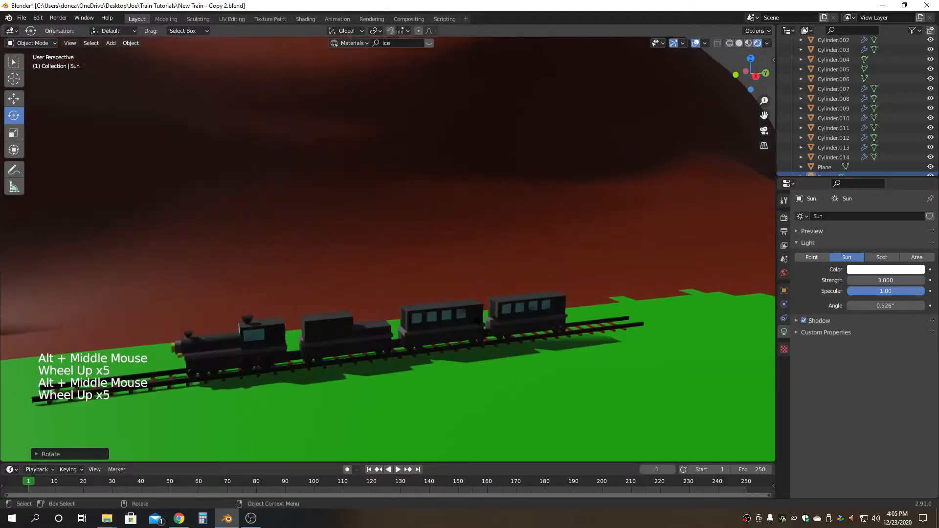
# Re-aim the Sun light so it shines toward the mountains, lighting the slopes that face the train
pyautogui.keyDown('alt'); pyautogui.middleClick(484, 362); pyautogui.keyUp('alt')
pyautogui.scroll(1, 453, 333)
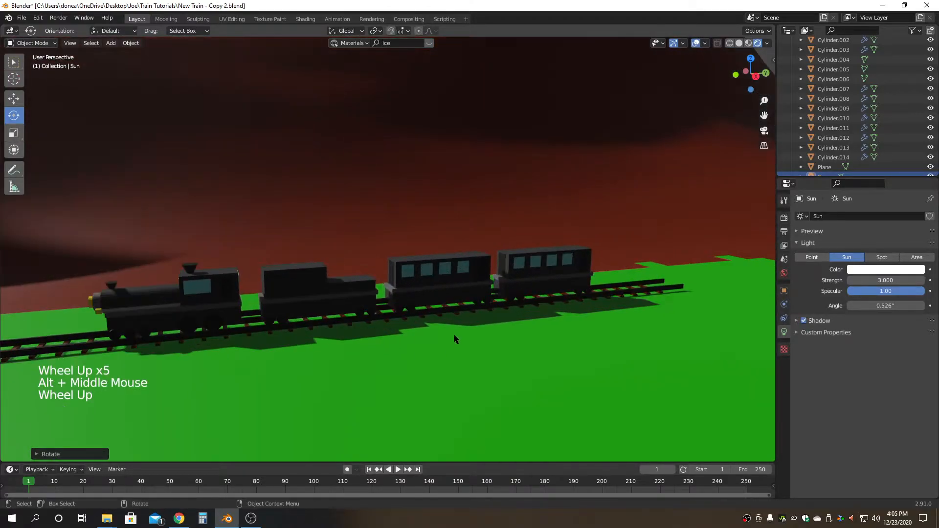
pyautogui.scroll(1, 453, 333)
pyautogui.keyDown('alt'); pyautogui.middleClick(442, 299); pyautogui.keyUp('alt')
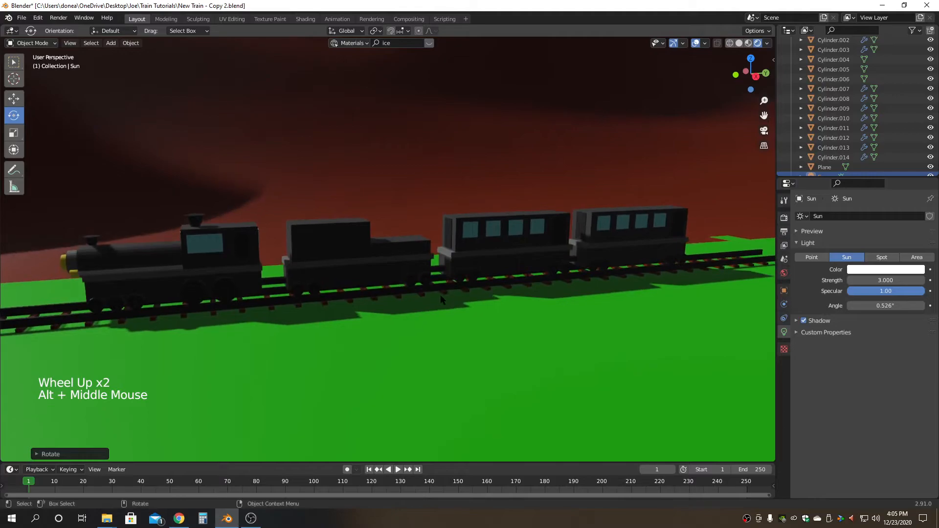
pyautogui.scroll(-10, 408, 295)
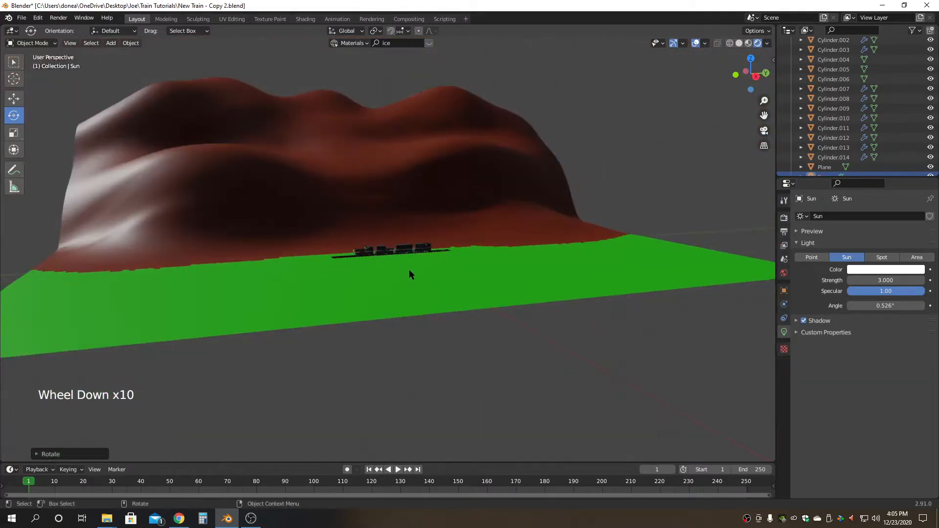
pyautogui.keyDown('alt'); pyautogui.moveTo(409, 268); pyautogui.dragTo(391, 234); pyautogui.keyUp('alt')
pyautogui.scroll(-2, 401, 231)
pyautogui.scroll(-2, 401, 231)
pyautogui.keyDown('alt'); pyautogui.moveTo(438, 173); pyautogui.dragTo(431, 195); pyautogui.keyUp('alt')
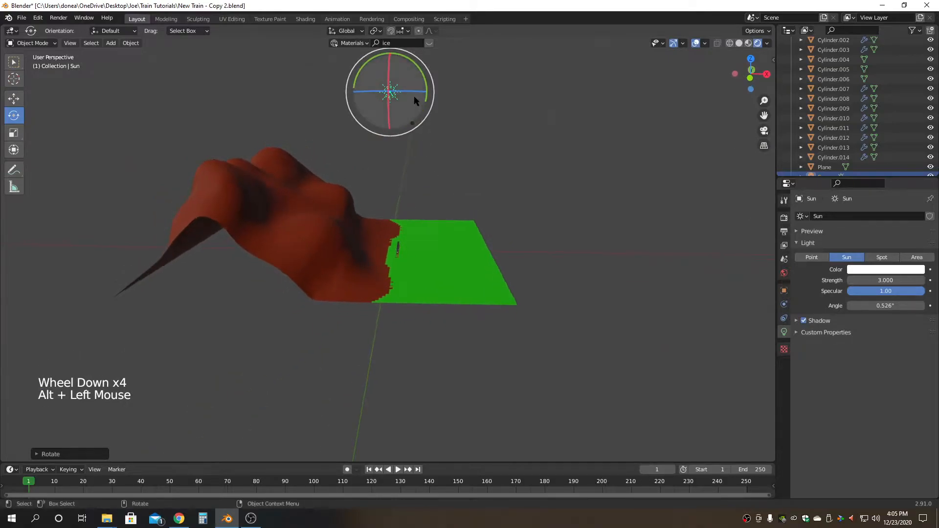
pyautogui.moveTo(415, 96)
pyautogui.mouseDown()
pyautogui.moveTo(421, 91)
pyautogui.moveTo(416, 101)
pyautogui.mouseUp()
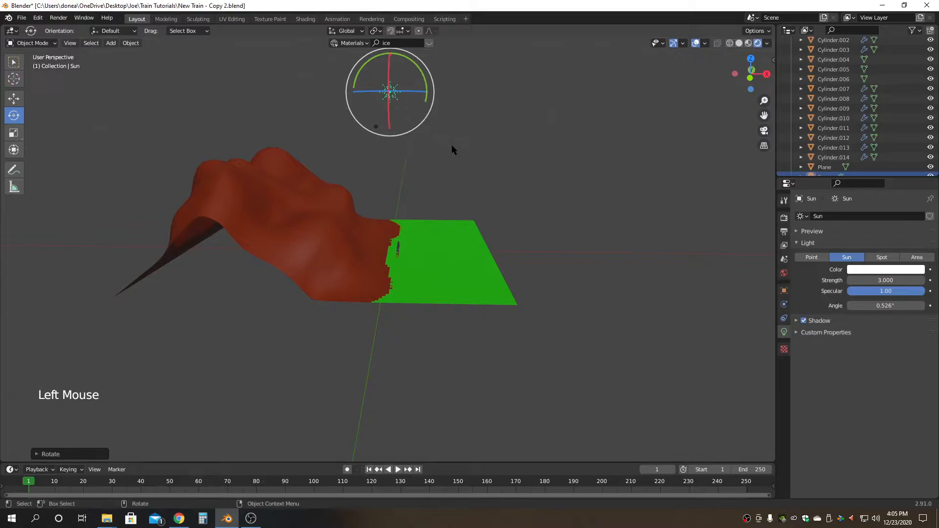
# Tilt the Sun's direction slightly further toward the mountains in the front orthographic view
pyautogui.press('F1')
pyautogui.scroll(3, 445, 174)
pyautogui.keyDown('alt'); pyautogui.moveTo(474, 146); pyautogui.dragTo(503, 276, button='middle'); pyautogui.keyUp('alt')
pyautogui.press('q')
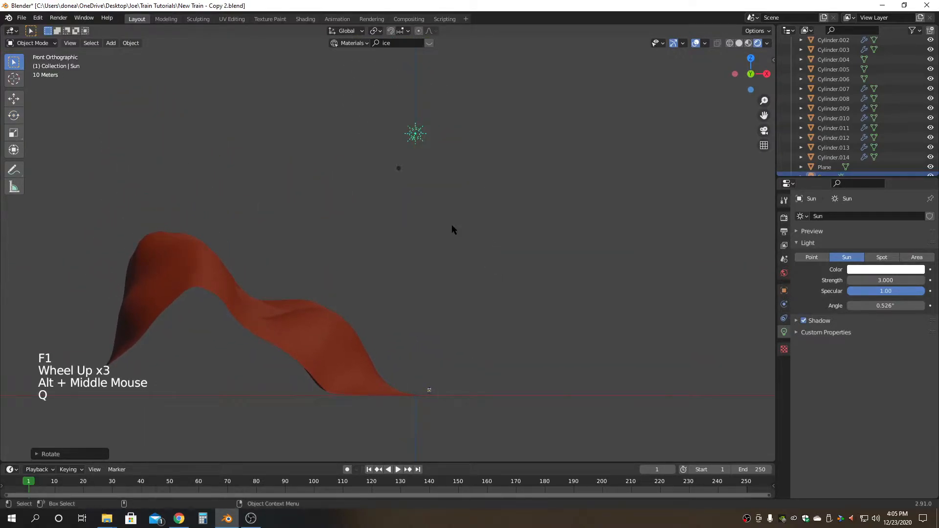
pyautogui.click(400, 170)
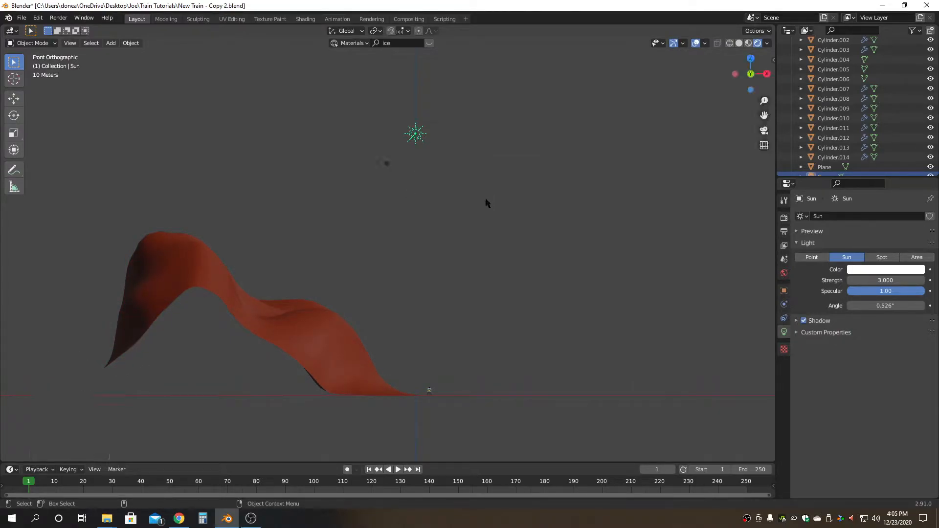
# Adjust the Sun's direction along the length of the mountain range in the right orthographic view
pyautogui.press('F2')
pyautogui.scroll(1, 474, 195)
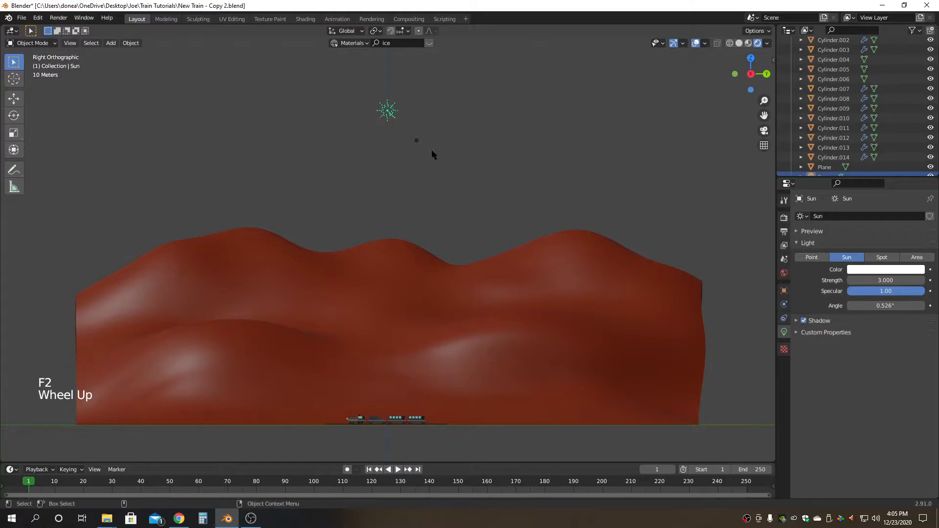
pyautogui.click(417, 140)
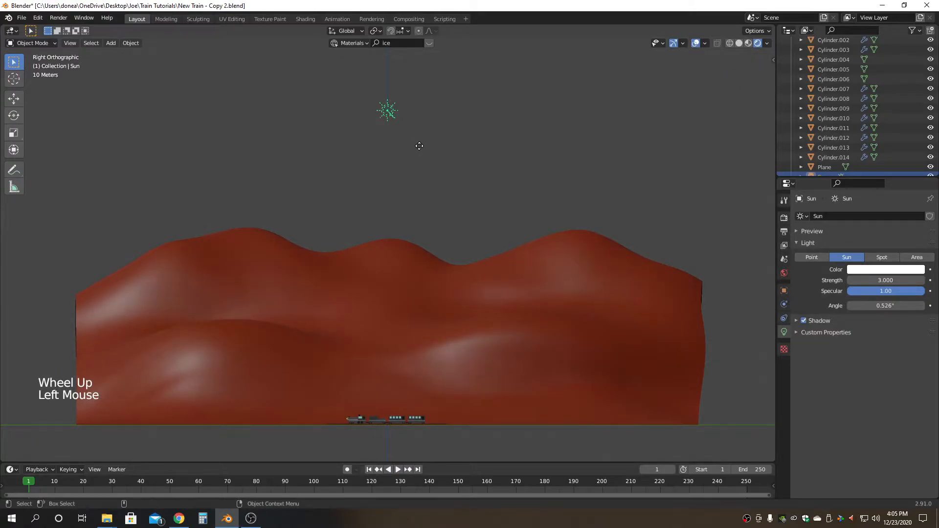
pyautogui.click(486, 157)
# Examine the lighting on the mountains and the shadows cast by the train from several angles
pyautogui.keyDown('alt'); pyautogui.moveTo(460, 227); pyautogui.dragTo(442, 239); pyautogui.keyUp('alt')
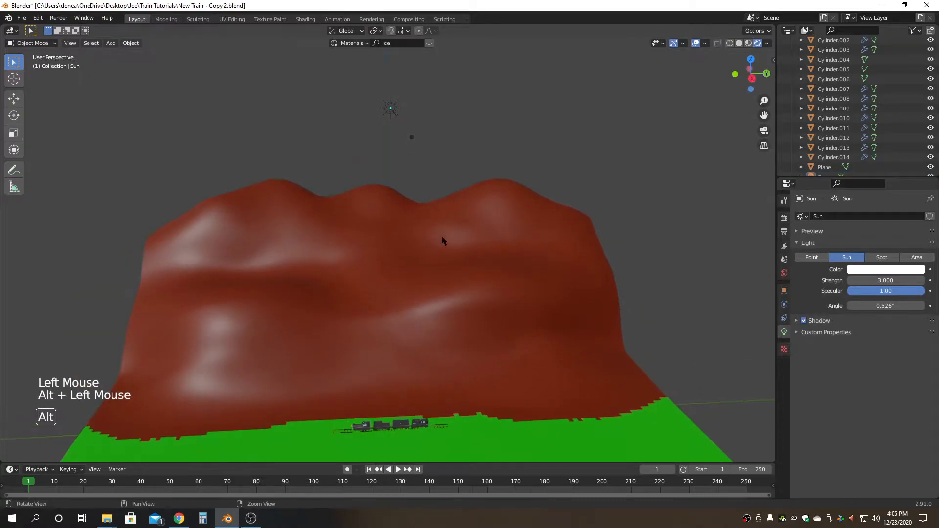
pyautogui.keyDown('alt'); pyautogui.middleClick(461, 270); pyautogui.keyUp('alt')
pyautogui.scroll(4, 426, 329)
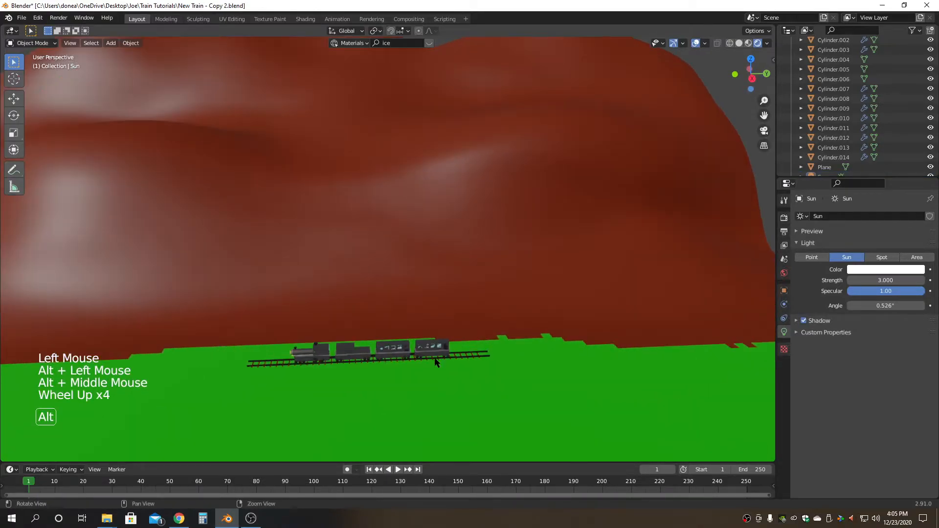
pyautogui.keyDown('alt'); pyautogui.middleClick(436, 352); pyautogui.keyUp('alt')
pyautogui.scroll(5, 429, 223)
pyautogui.keyDown('alt'); pyautogui.middleClick(391, 169); pyautogui.keyUp('alt')
pyautogui.keyDown('alt'); pyautogui.moveTo(410, 255); pyautogui.dragTo(495, 296); pyautogui.keyUp('alt')
pyautogui.keyDown('alt'); pyautogui.middleClick(430, 302); pyautogui.keyUp('alt')
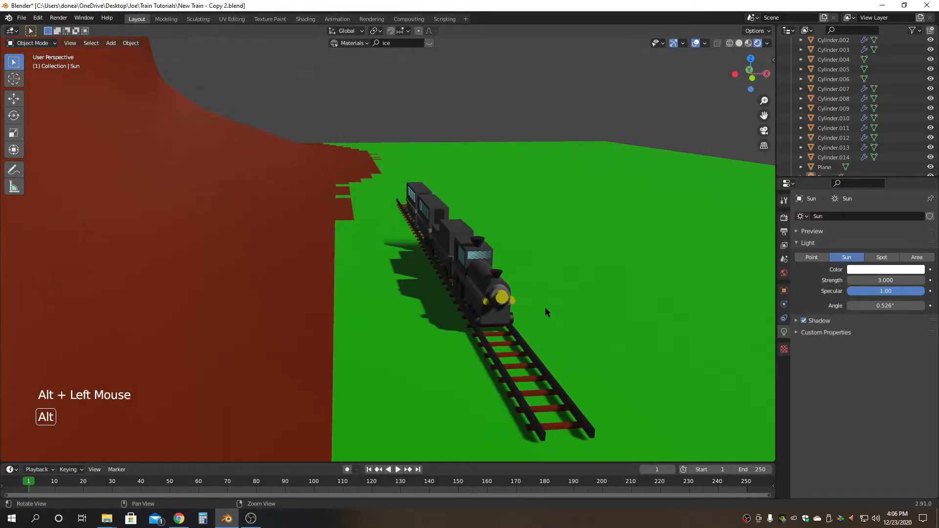
pyautogui.keyDown('alt'); pyautogui.moveTo(547, 316); pyautogui.dragTo(453, 312); pyautogui.keyUp('alt')
pyautogui.scroll(-4, 437, 292)
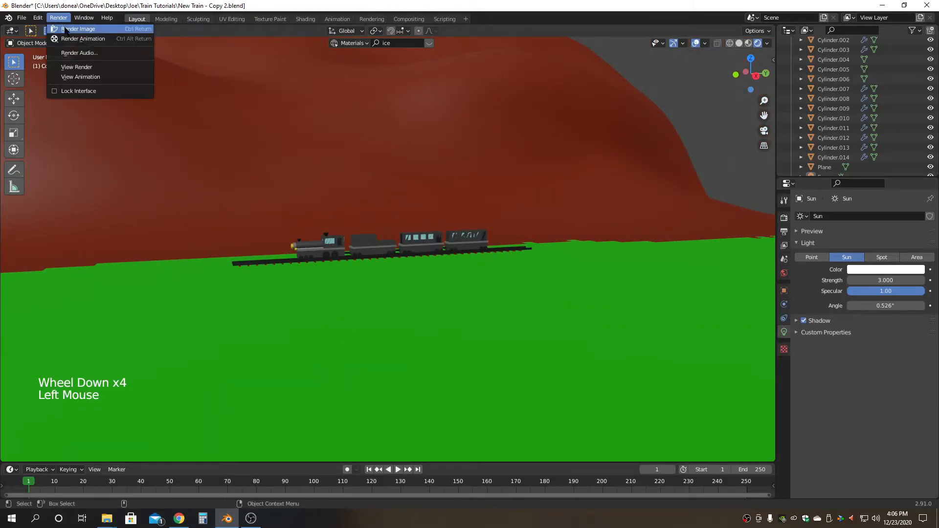
# Try to render an image of the train scene
pyautogui.click(68, 29)
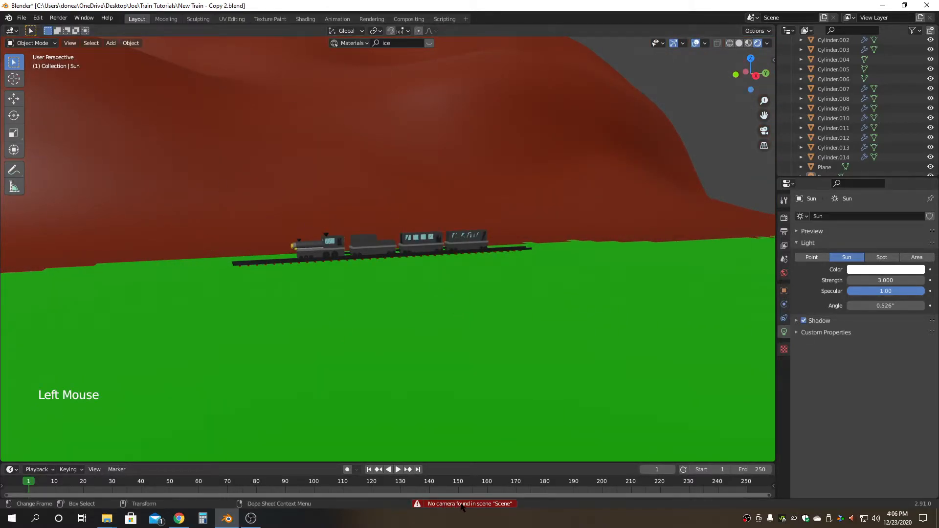
pyautogui.click(709, 163)
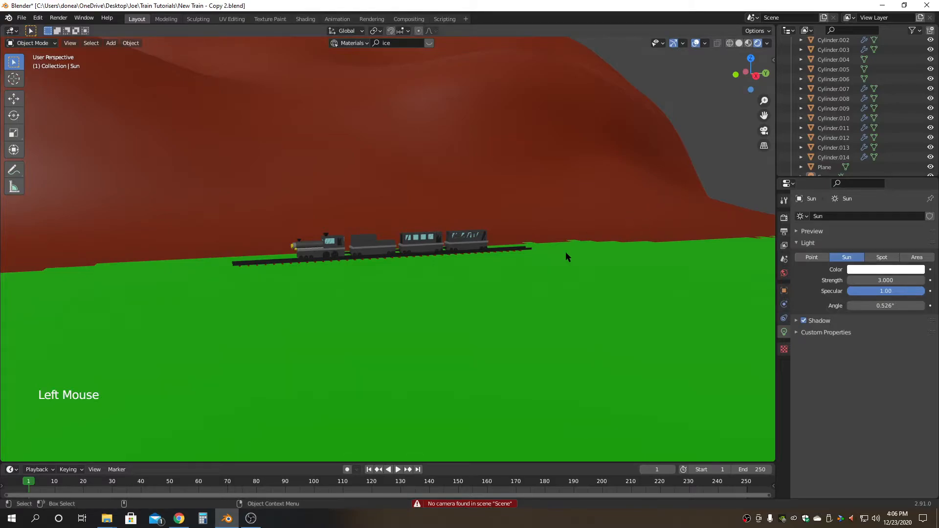
pyautogui.scroll(-3, 510, 293)
pyautogui.keyDown('alt'); pyautogui.middleClick(449, 323); pyautogui.keyUp('alt')
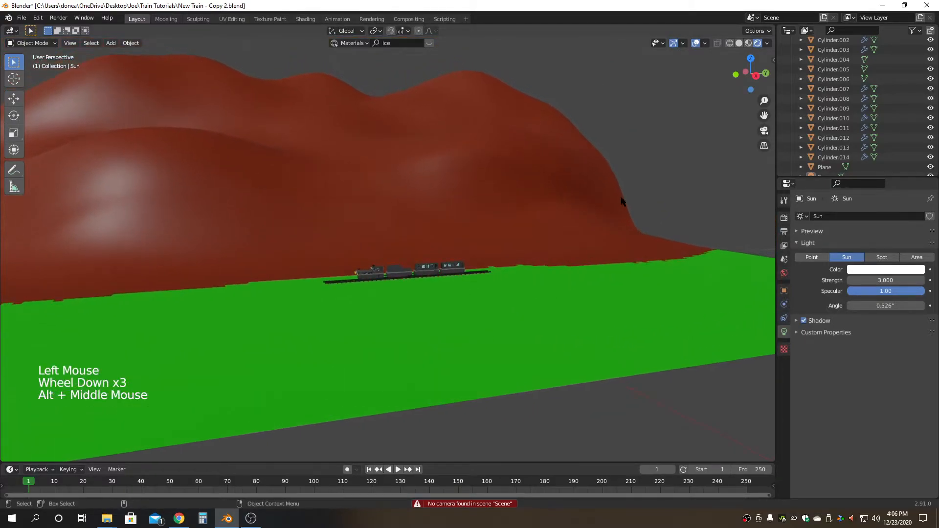
pyautogui.click(677, 186)
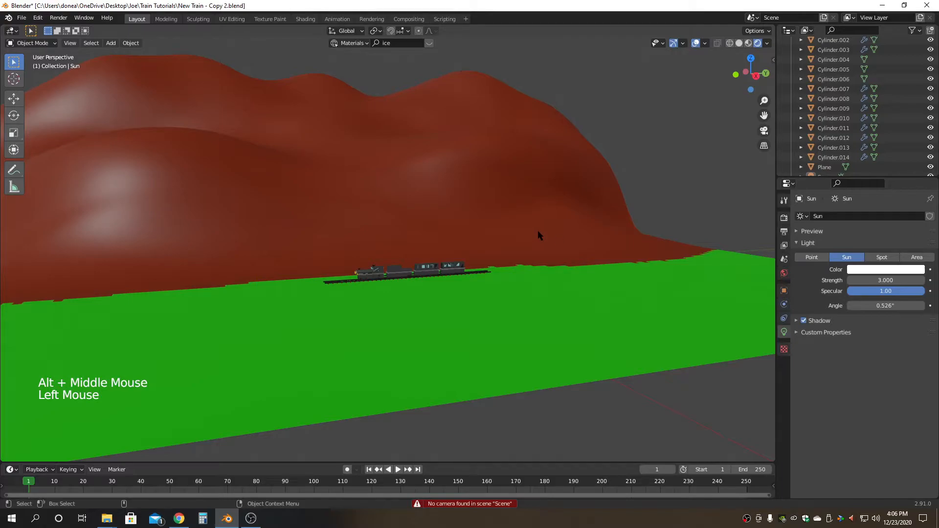
pyautogui.scroll(1, 357, 251)
pyautogui.scroll(1, 357, 252)
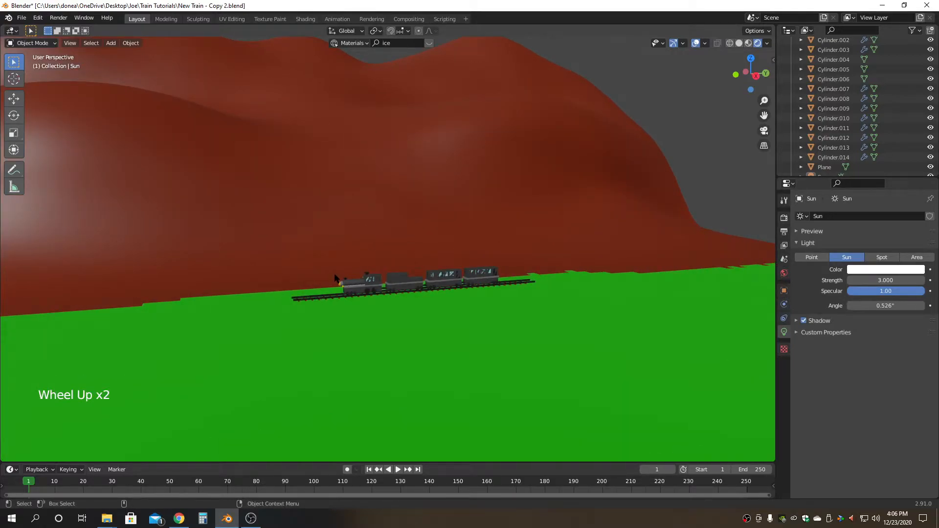
# Add a camera in top view and move it along X past the outer edge of the green ground
pyautogui.press('F3')
pyautogui.scroll(-4, 335, 283)
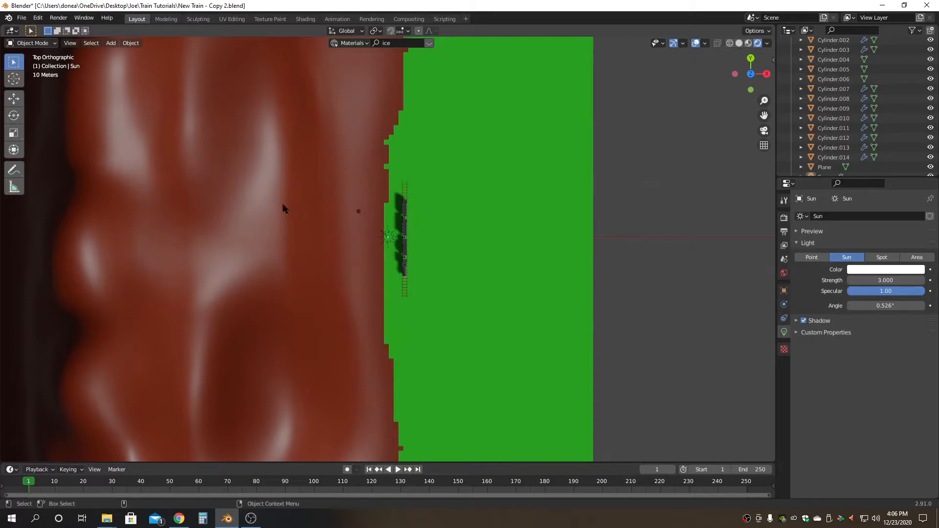
pyautogui.click(111, 43)
pyautogui.click(146, 199)
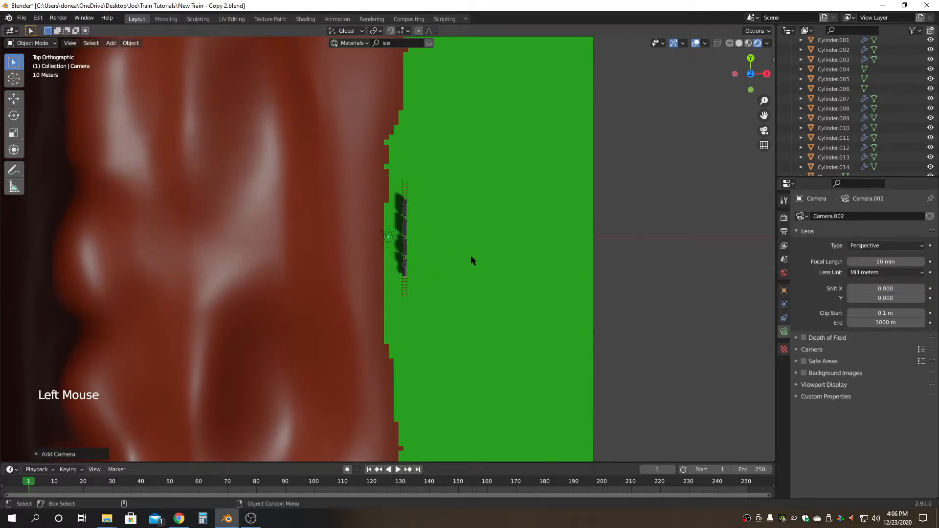
pyautogui.press('w')
pyautogui.moveTo(430, 237); pyautogui.dragTo(666, 235)
# Inspect the new camera's orientation and its position relative to the green ground and the train
pyautogui.keyDown('alt'); pyautogui.moveTo(637, 307); pyautogui.dragTo(601, 240); pyautogui.keyUp('alt')
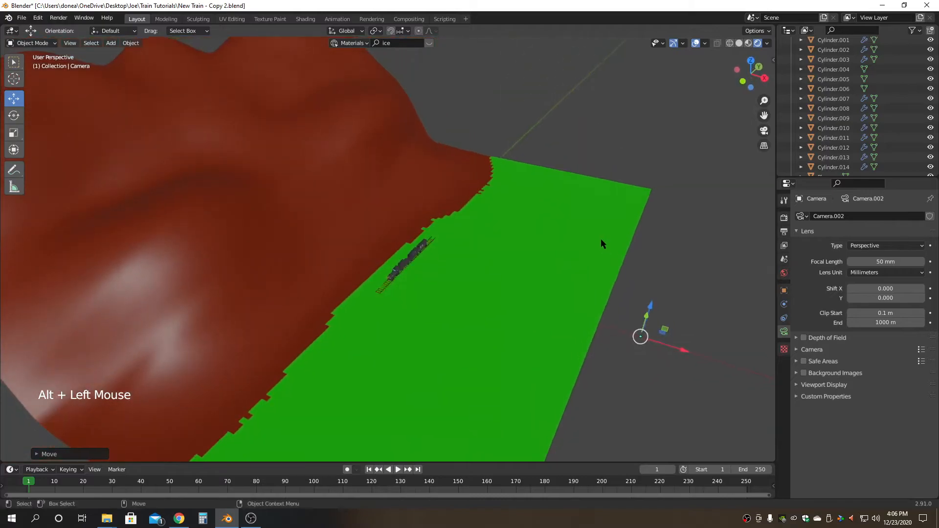
pyautogui.press('f')
pyautogui.scroll(-7, 567, 250)
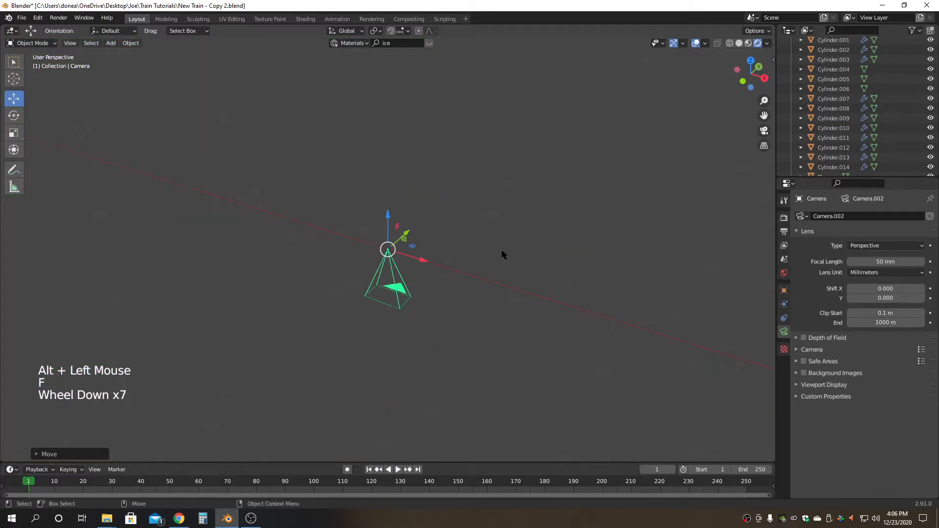
pyautogui.keyDown('alt'); pyautogui.moveTo(491, 283); pyautogui.dragTo(465, 271); pyautogui.keyUp('alt')
pyautogui.scroll(-7, 461, 270)
pyautogui.scroll(6, 384, 270)
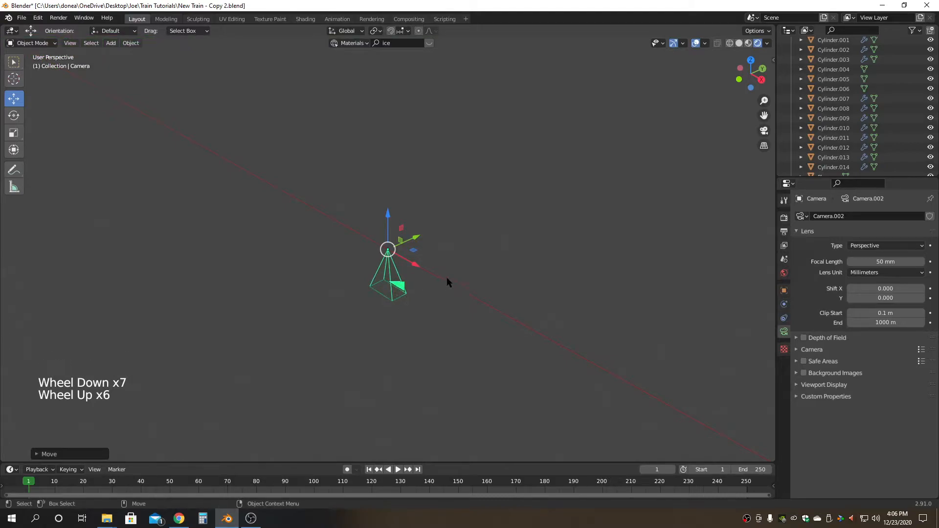
pyautogui.scroll(-8, 474, 266)
pyautogui.keyDown('alt'); pyautogui.moveTo(467, 240); pyautogui.dragTo(513, 269, button='middle'); pyautogui.keyUp('alt')
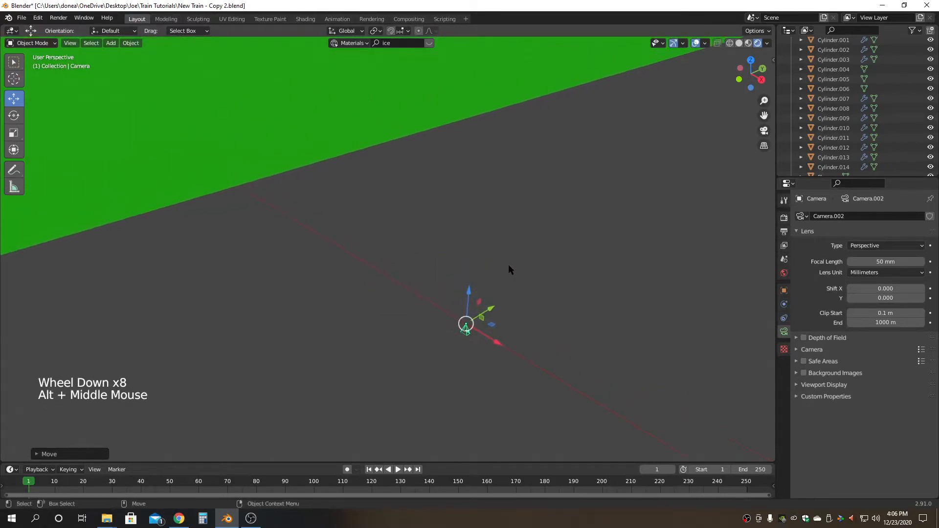
pyautogui.scroll(-7, 482, 245)
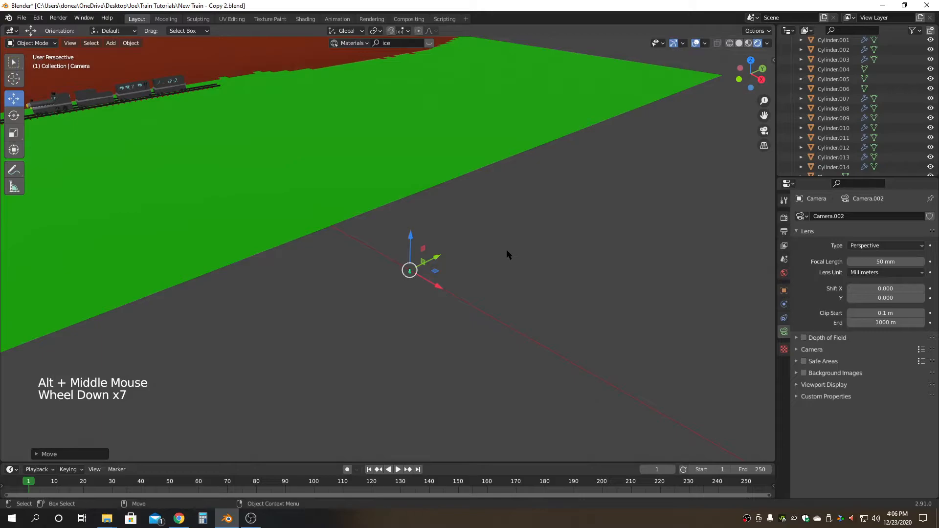
pyautogui.scroll(3, 484, 256)
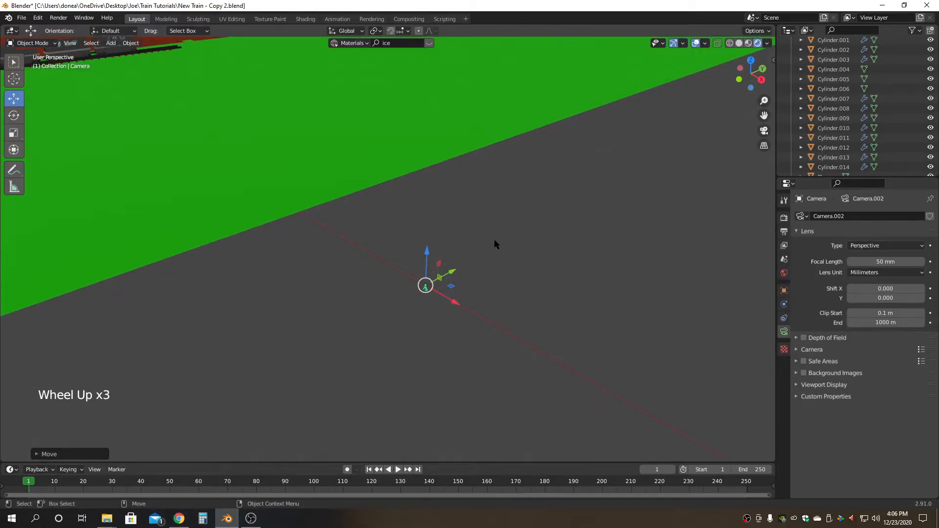
pyautogui.scroll(2, 506, 248)
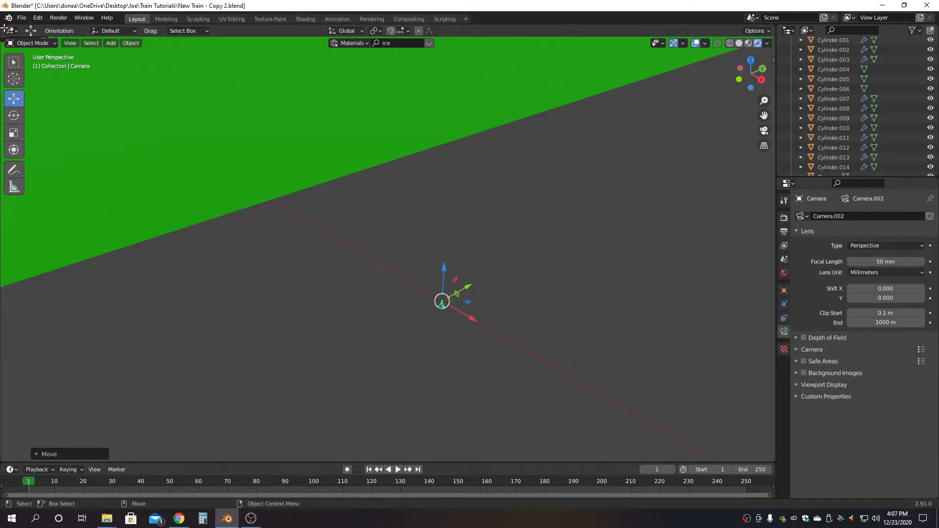
# Split the 3D viewport into two side-by-side views and show the camera's view in the new one
pyautogui.moveTo(4, 27); pyautogui.dragTo(405, 43)
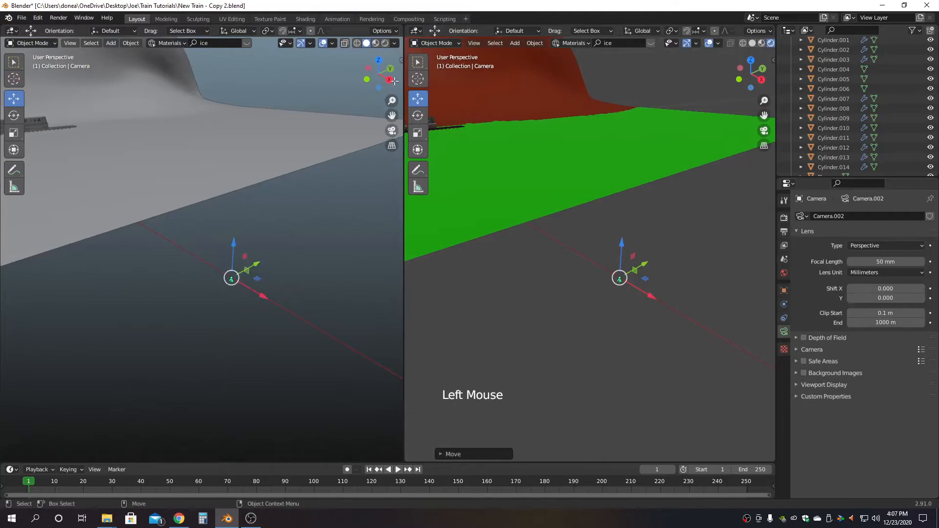
pyautogui.click(391, 131)
pyautogui.scroll(2, 273, 246)
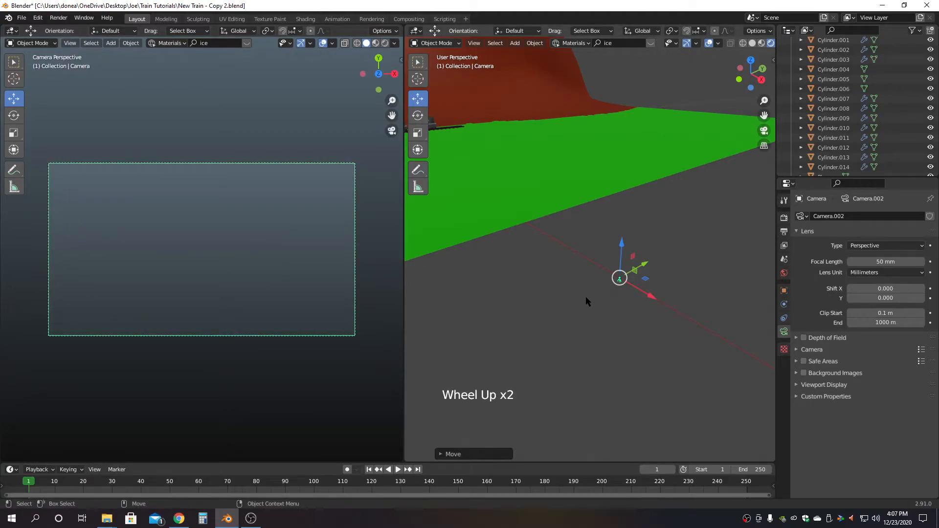
# Raise the camera along Z above the level of the green ground
pyautogui.scroll(-2, 585, 295)
pyautogui.keyDown('alt'); pyautogui.moveTo(572, 264); pyautogui.dragTo(574, 291, button='middle'); pyautogui.keyUp('alt')
pyautogui.moveTo(573, 290)
pyautogui.keyDown('alt'); pyautogui.mouseDown()
pyautogui.moveTo(562, 321)
pyautogui.moveTo(569, 296)
pyautogui.mouseUp(); pyautogui.keyUp('alt')
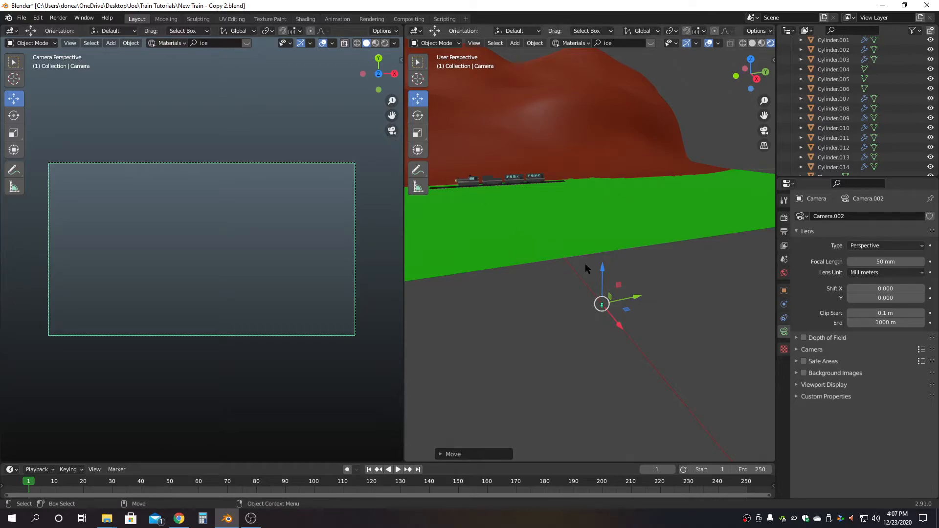
pyautogui.moveTo(602, 269)
pyautogui.mouseDown()
pyautogui.moveTo(603, 226)
pyautogui.moveTo(614, 259)
pyautogui.mouseUp()
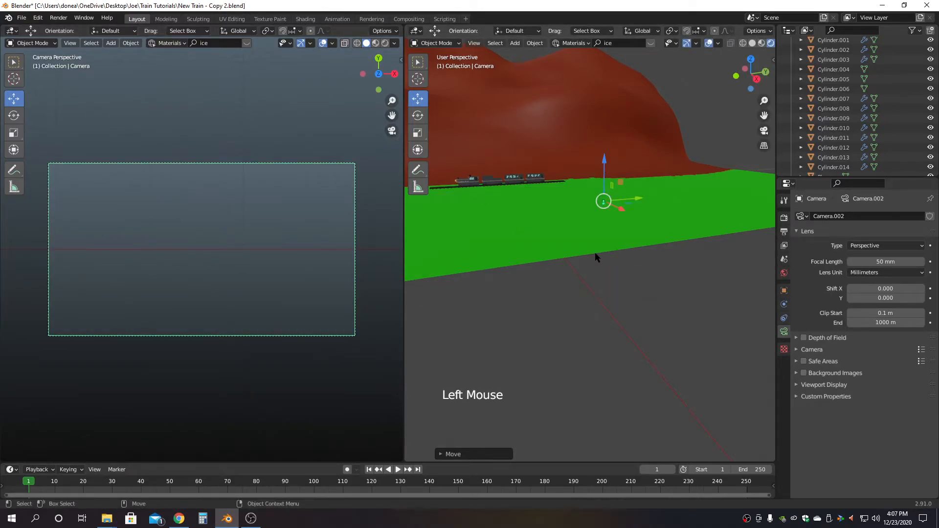
# Rotate the camera 90 degrees around the global Z axis, snapping the angle
pyautogui.press('e')
pyautogui.scroll(2, 614, 248)
pyautogui.keyDown('alt'); pyautogui.moveTo(614, 226); pyautogui.dragTo(612, 304, button='middle'); pyautogui.keyUp('alt')
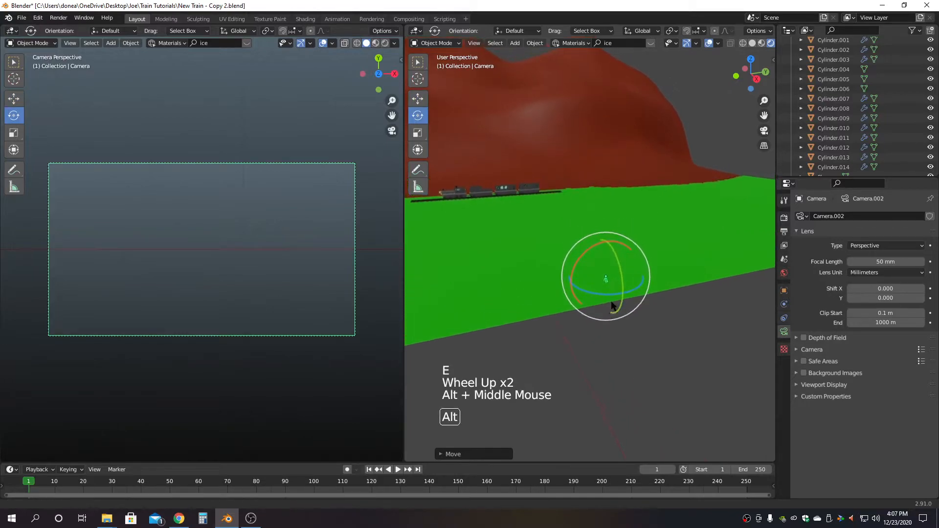
pyautogui.press('f')
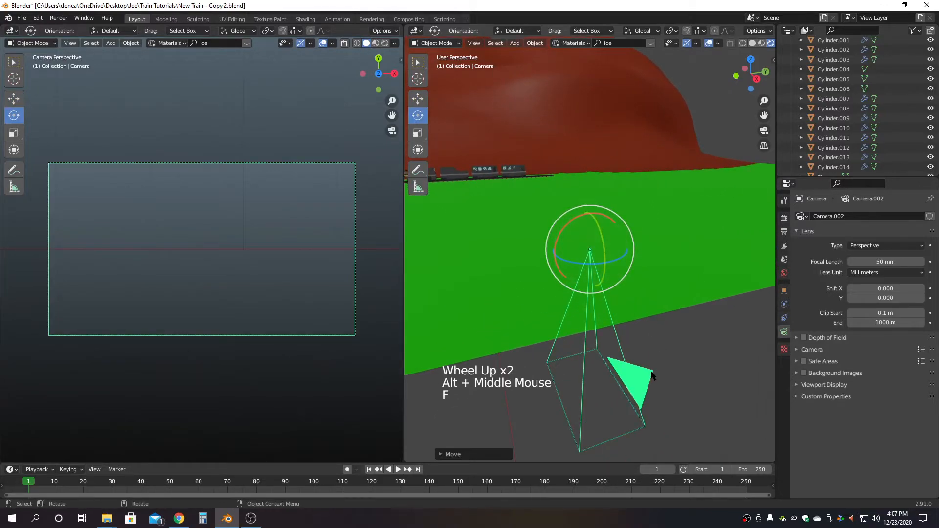
pyautogui.moveTo(575, 263); pyautogui.dragTo(607, 260)
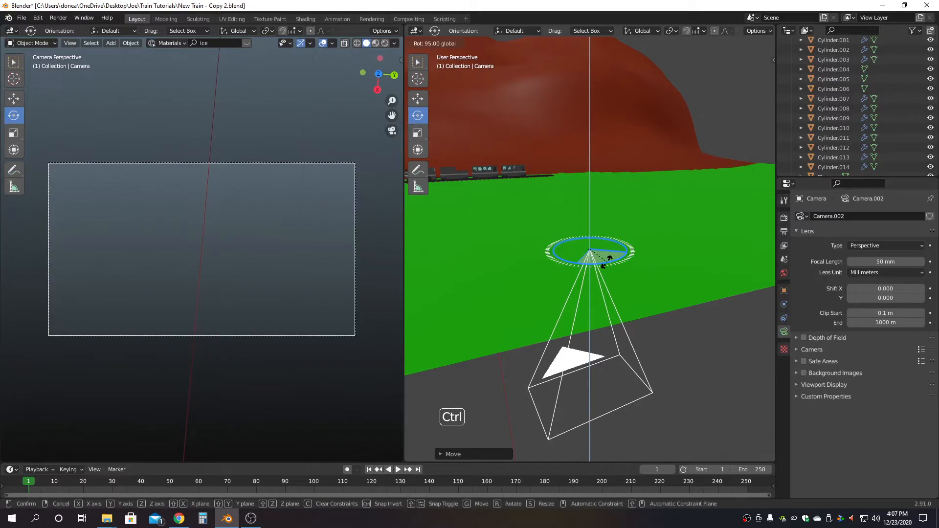
pyautogui.keyDown('ctrl'); pyautogui.moveTo(605, 260); pyautogui.dragTo(609, 267); pyautogui.keyUp('ctrl')
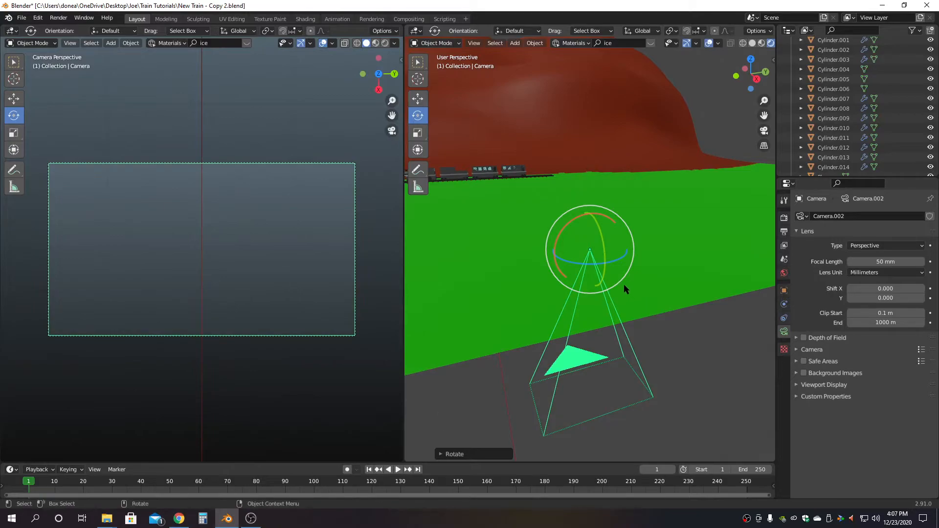
# Rotate the camera 90 degrees upward so it faces the train and mountains horizontally
pyautogui.moveTo(605, 244); pyautogui.dragTo(606, 281)
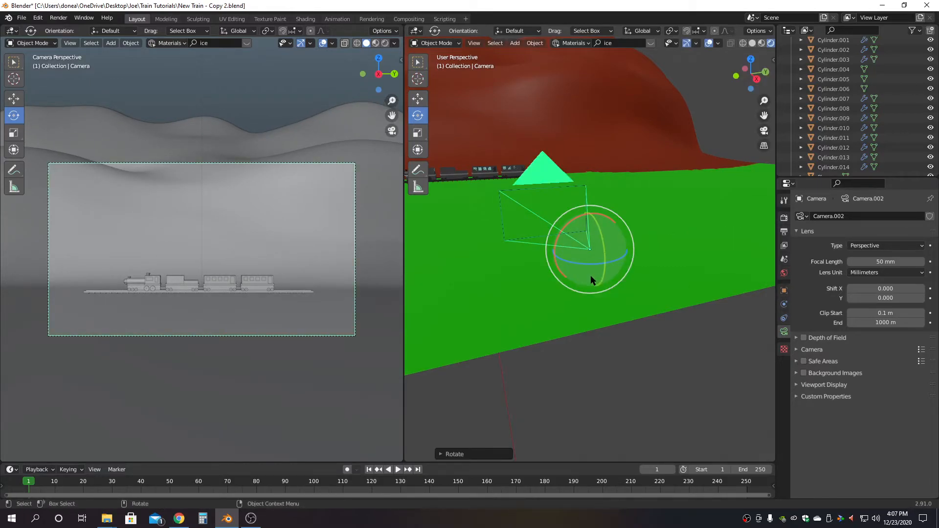
pyautogui.keyDown('alt'); pyautogui.moveTo(573, 274); pyautogui.dragTo(634, 268); pyautogui.keyUp('alt')
pyautogui.scroll(-4, 633, 268)
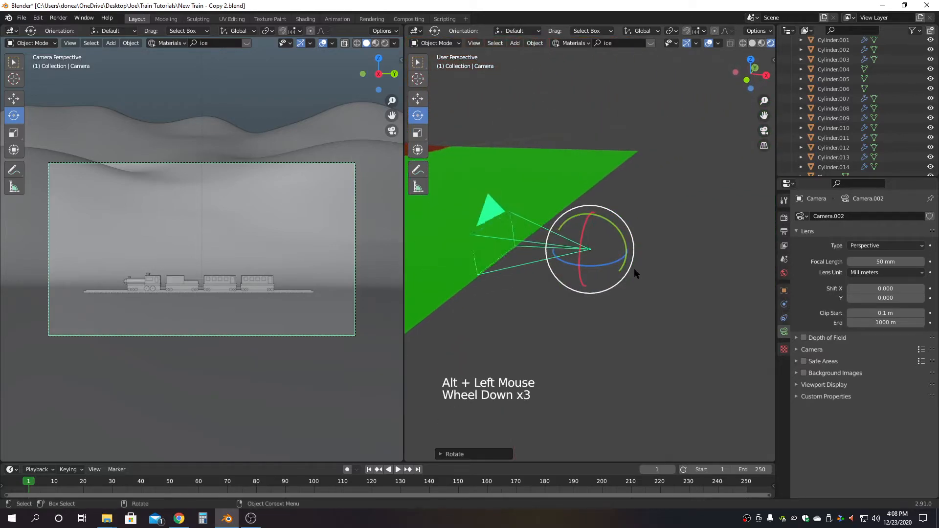
# Move the camera along the X axis toward the train until the train and its cars nearly fill the frame's width
pyautogui.press('w')
pyautogui.moveTo(628, 256); pyautogui.dragTo(610, 264)
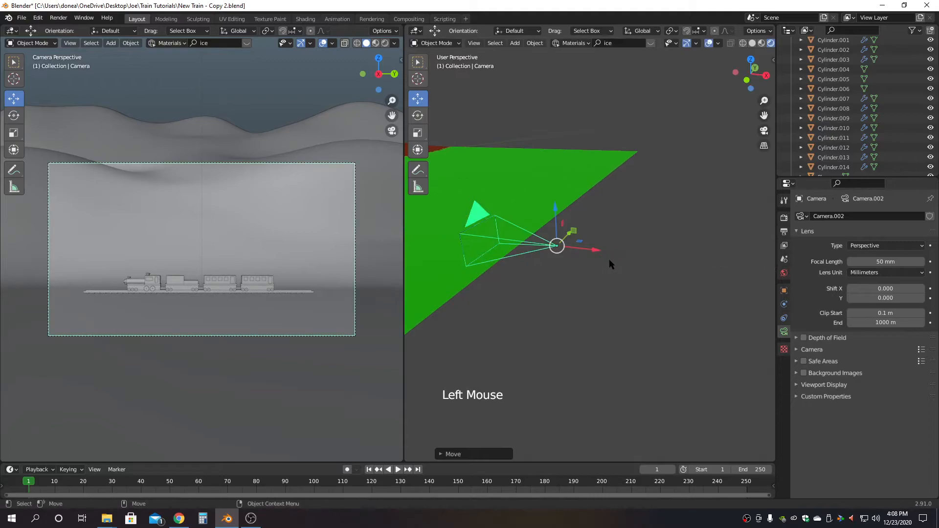
pyautogui.click(391, 132)
pyautogui.click(391, 131)
pyautogui.moveTo(594, 252); pyautogui.dragTo(406, 219)
pyautogui.scroll(-3, 870, 157)
pyautogui.scroll(-20, 597, 184)
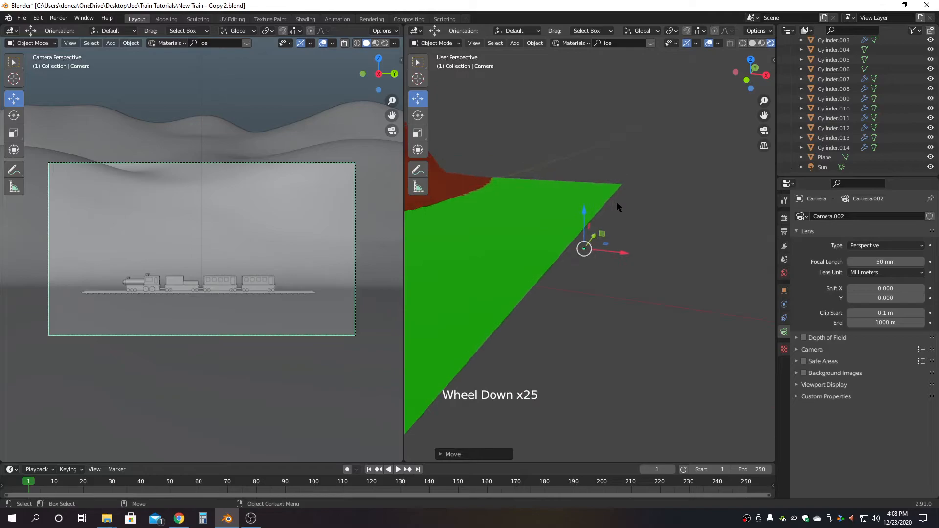
pyautogui.scroll(-6, 616, 203)
pyautogui.press('a')
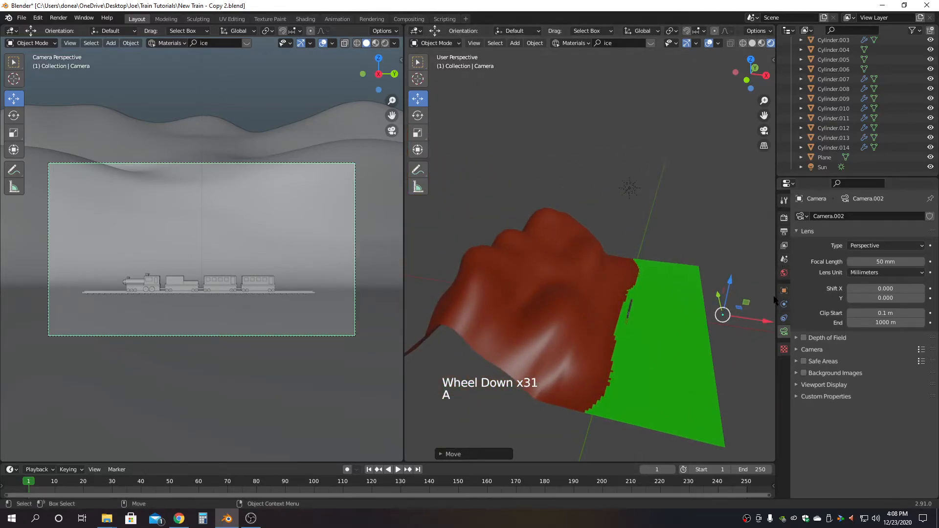
pyautogui.moveTo(767, 319); pyautogui.dragTo(737, 302)
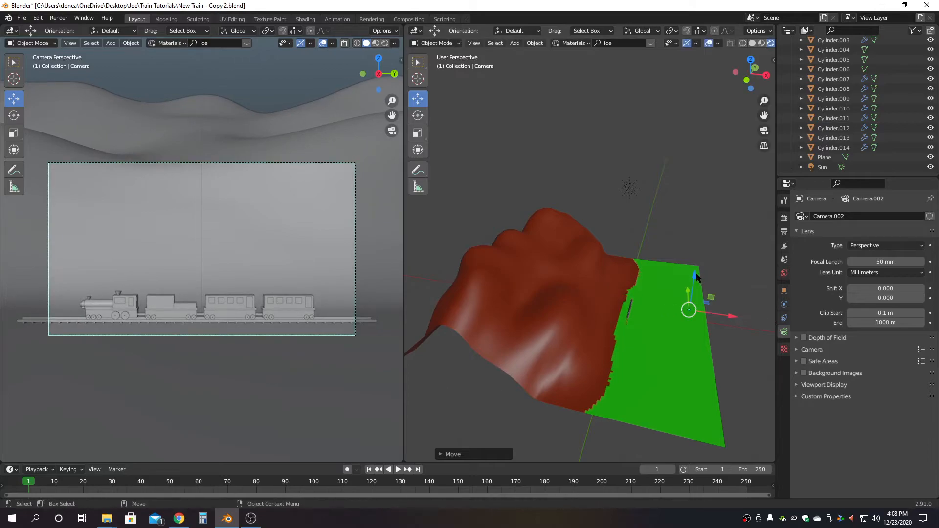
# Lower the camera along Z and tilt it slightly upward so the train sits near the bottom of the frame
pyautogui.moveTo(697, 277); pyautogui.dragTo(696, 282)
pyautogui.press('e')
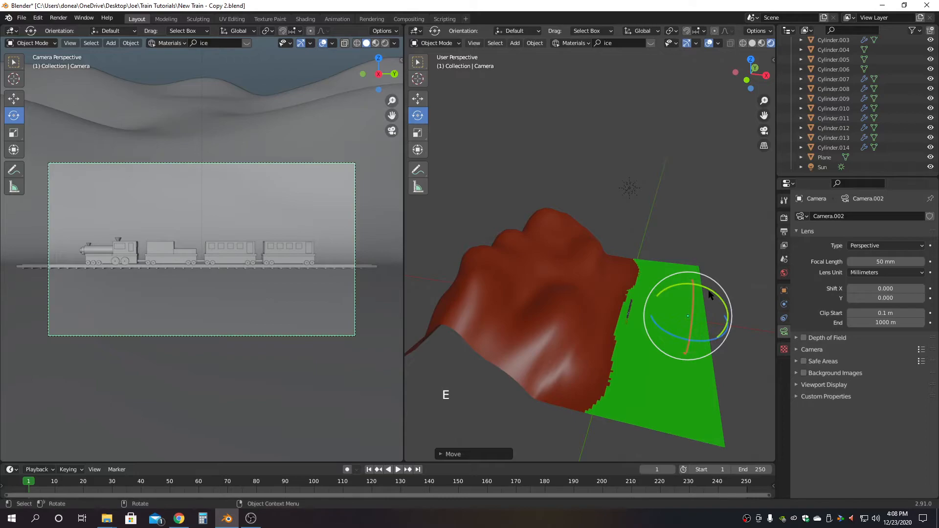
pyautogui.moveTo(703, 287); pyautogui.dragTo(707, 292)
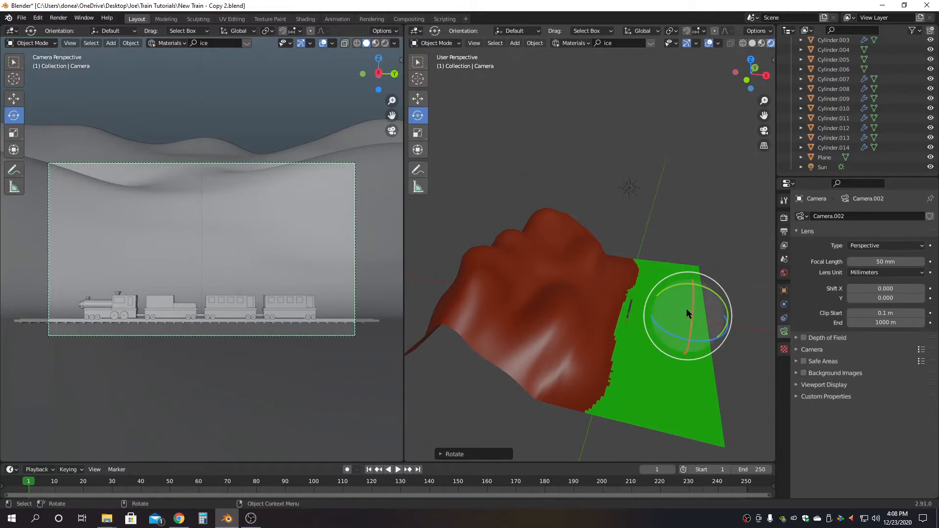
# Fine-tune the camera's position, backing it slightly away from the train and shifting it a little sideways
pyautogui.press('w')
pyautogui.click(727, 324)
pyautogui.moveTo(728, 323); pyautogui.dragTo(639, 374)
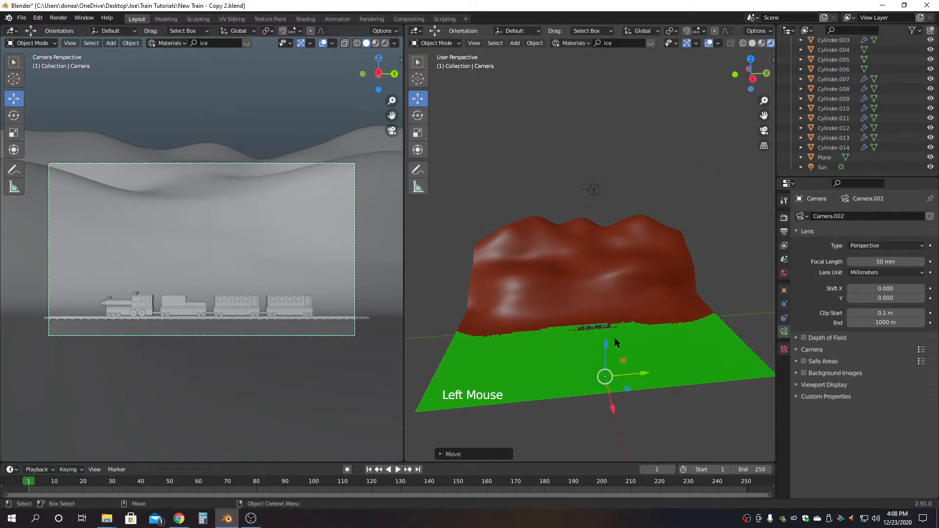
# Select the rails under the train and show their Mirror and Array modifiers
pyautogui.scroll(4, 529, 333)
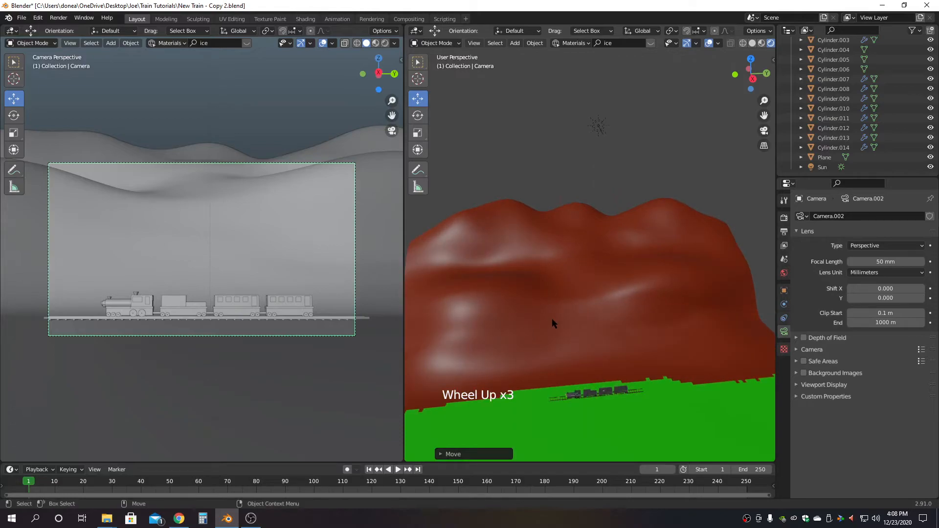
pyautogui.keyDown('alt'); pyautogui.middleClick(578, 318); pyautogui.keyUp('alt')
pyautogui.scroll(5, 574, 304)
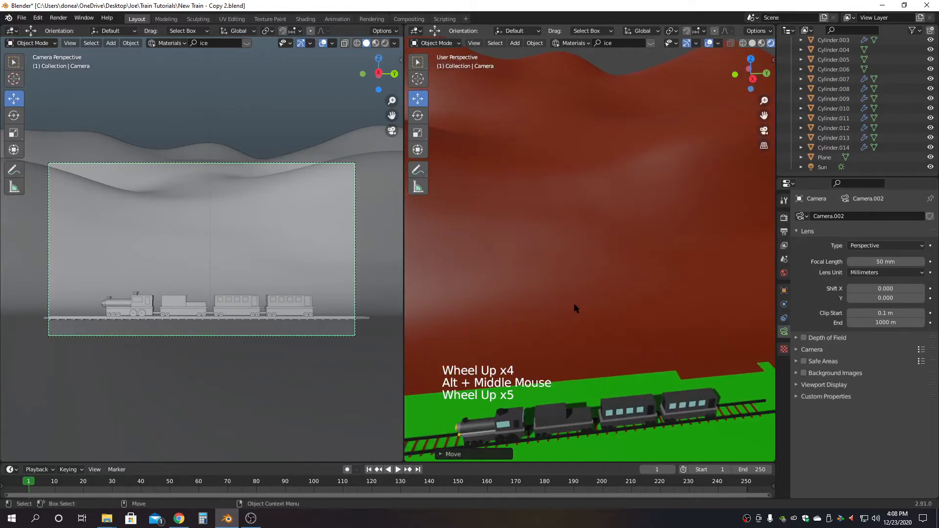
pyautogui.scroll(-2, 570, 304)
pyautogui.keyDown('alt'); pyautogui.middleClick(542, 299); pyautogui.keyUp('alt')
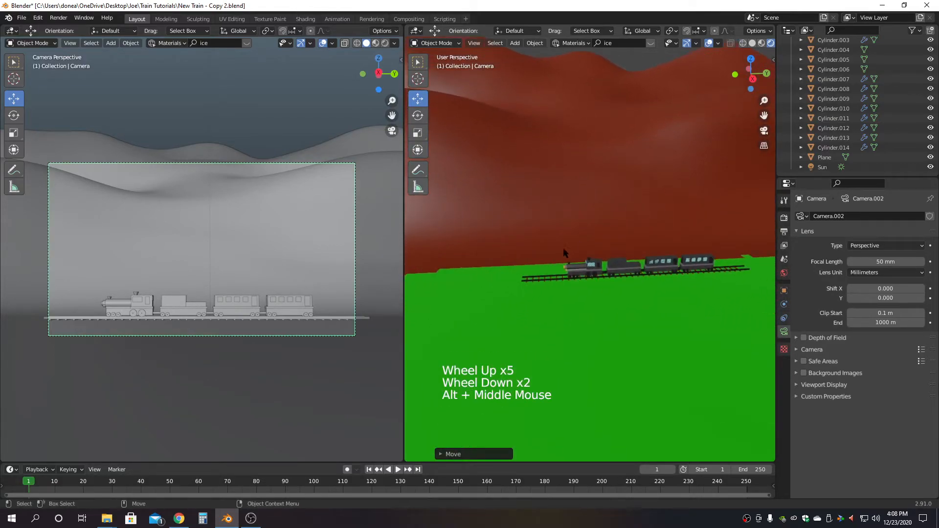
pyautogui.click(536, 283)
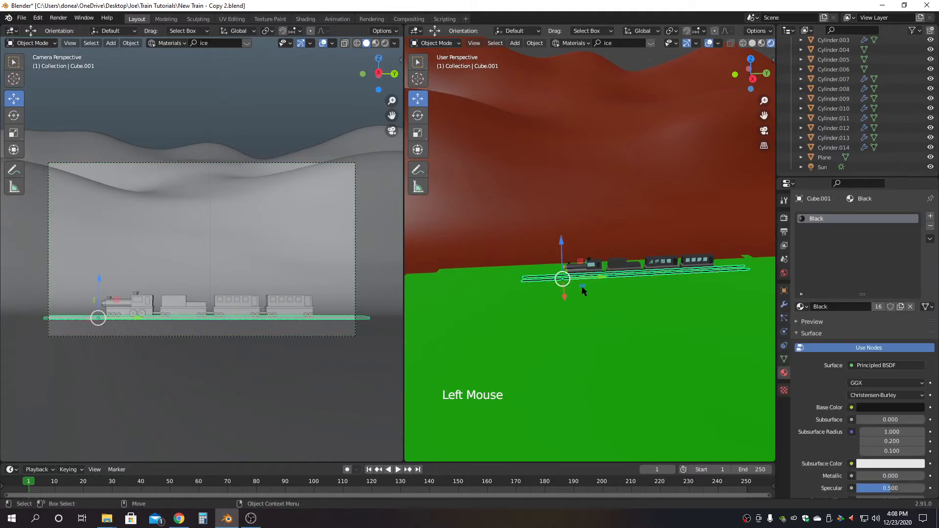
pyautogui.click(783, 304)
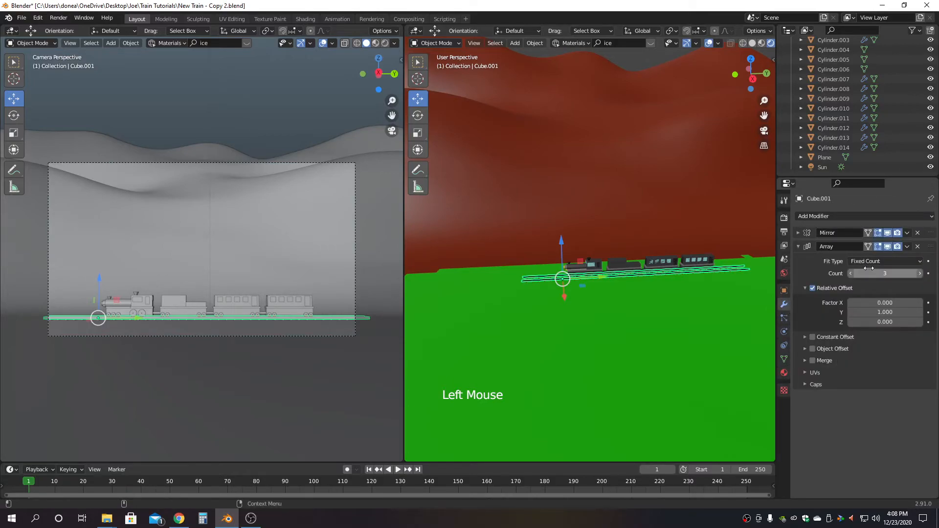
pyautogui.scroll(2, 727, 301)
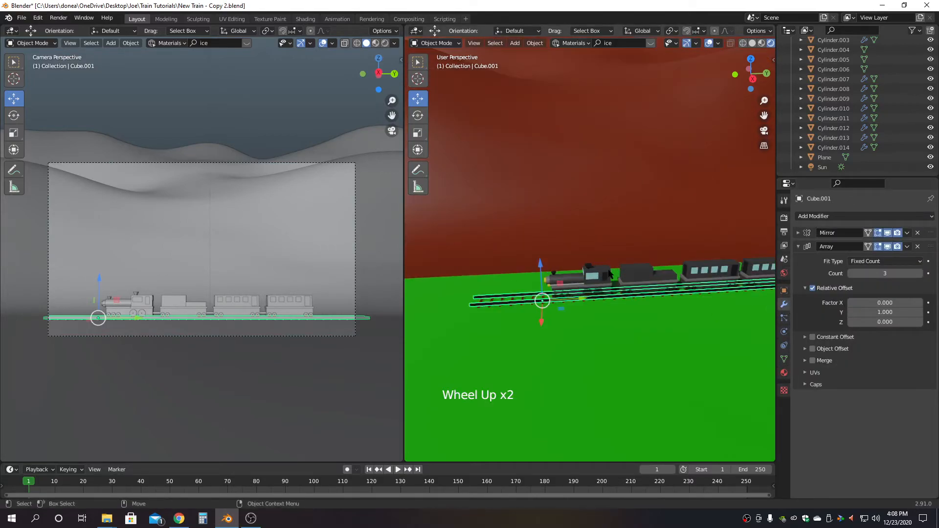
pyautogui.keyDown('alt'); pyautogui.middleClick(596, 301); pyautogui.keyUp('alt')
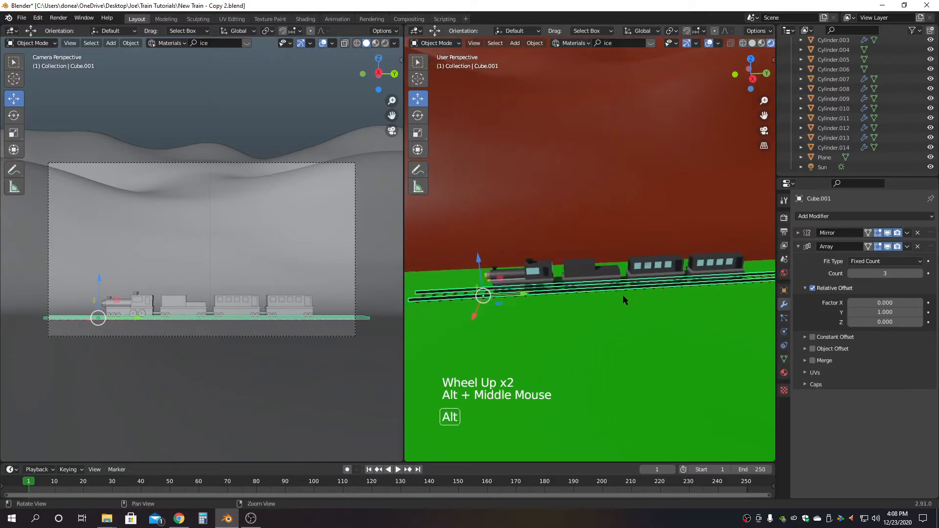
pyautogui.scroll(-1, 618, 294)
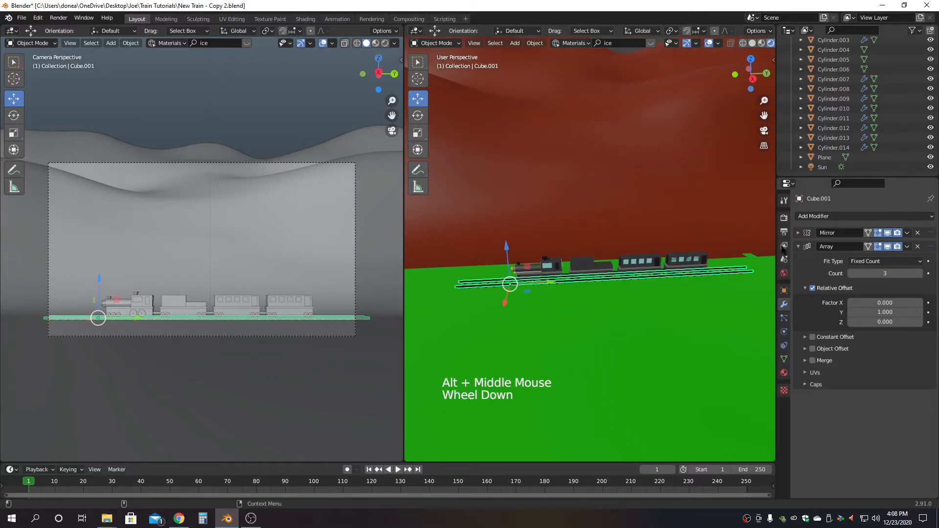
# Increase the Array modifier's count on the rails to 10
pyautogui.click(920, 273)
pyautogui.scroll(-5, 676, 338)
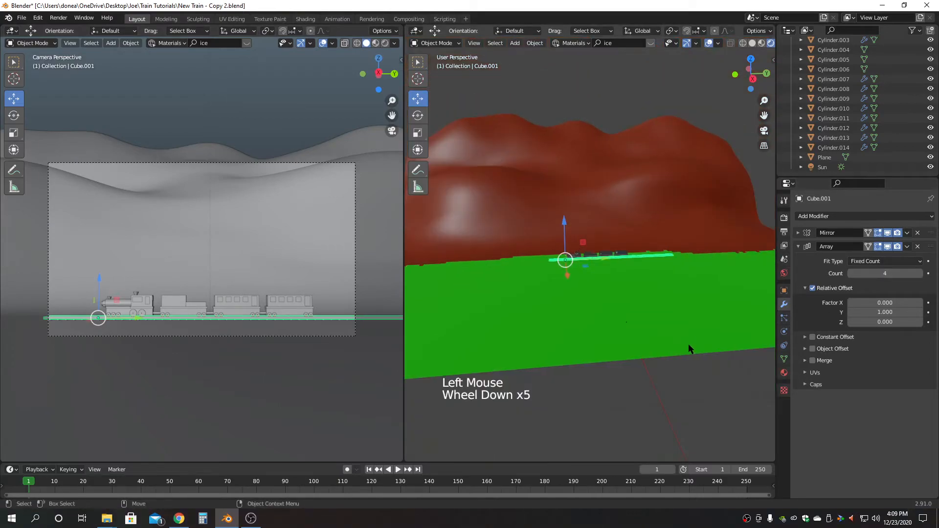
pyautogui.click(921, 274)
pyautogui.click(922, 274)
pyautogui.click(921, 274)
pyautogui.click(919, 273)
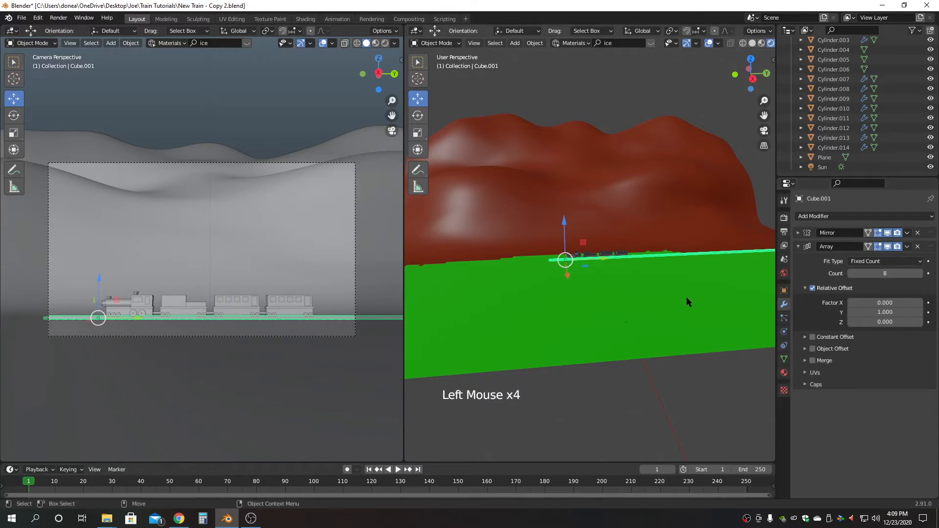
pyautogui.scroll(-1, 661, 286)
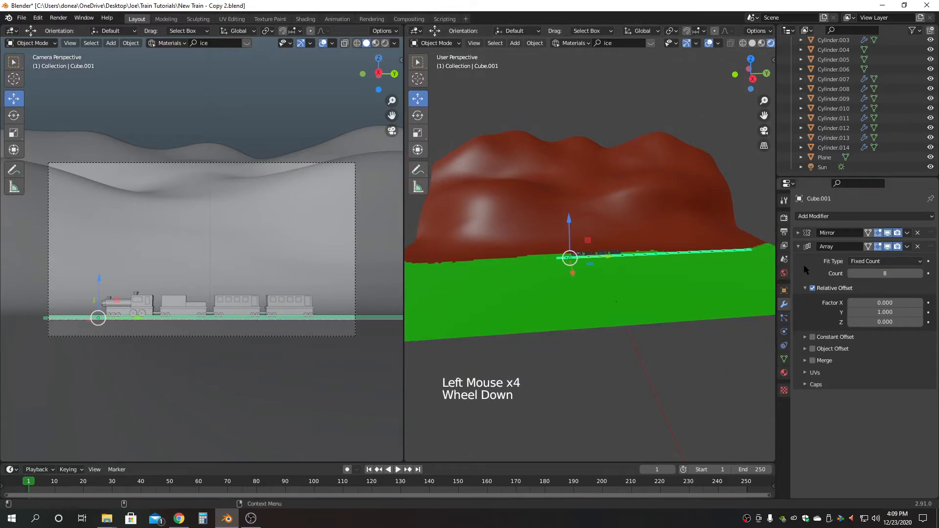
pyautogui.click(920, 274)
pyautogui.click(920, 274)
pyautogui.scroll(-2, 713, 316)
pyautogui.scroll(-1, 694, 315)
# Select the railroad ties and set the count of their Array.001 modifier to 10
pyautogui.scroll(2, 681, 314)
pyautogui.scroll(11, 619, 277)
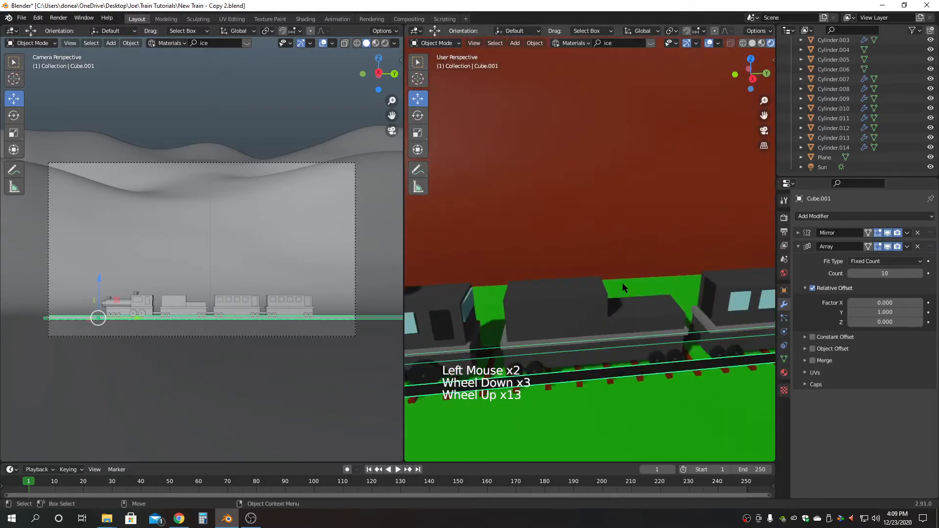
pyautogui.click(605, 383)
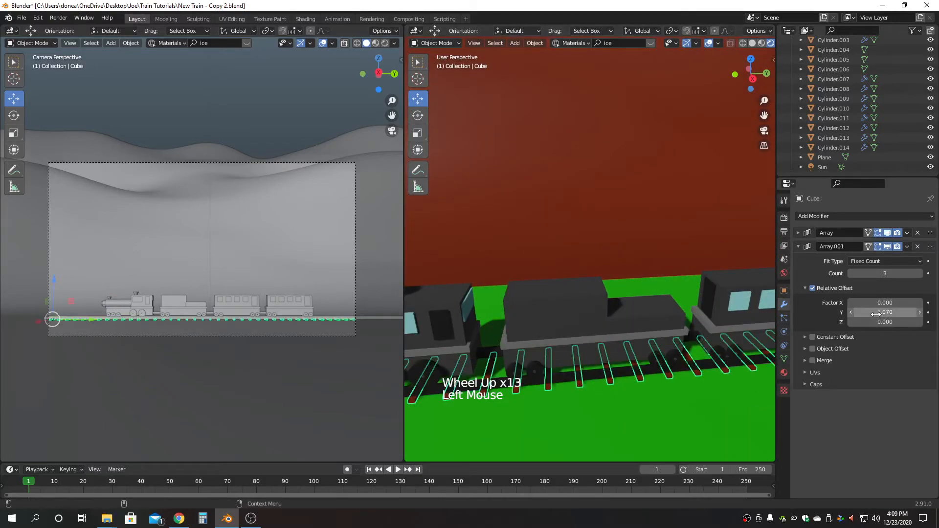
pyautogui.click(904, 273)
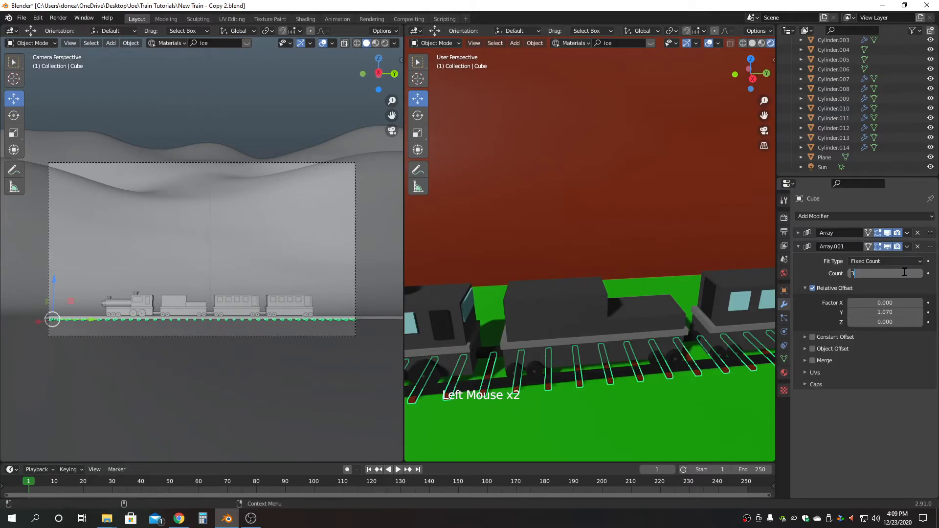
pyautogui.press('Return')
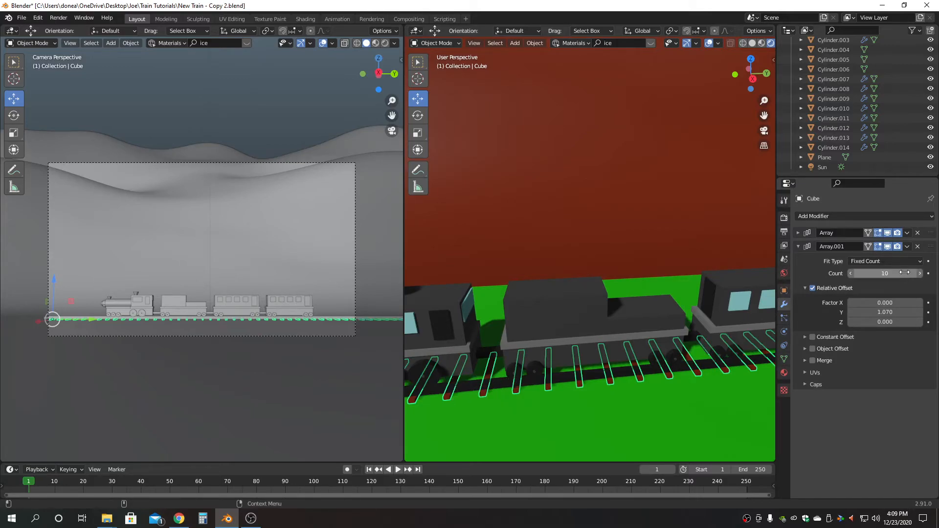
# Select the rails together with the ties and, in the right orthographic view, move them along negative Y so the track extends on both sides of the train
pyautogui.keyDown('shift'); pyautogui.click(598, 381); pyautogui.keyUp('shift')
pyautogui.scroll(-7, 593, 383)
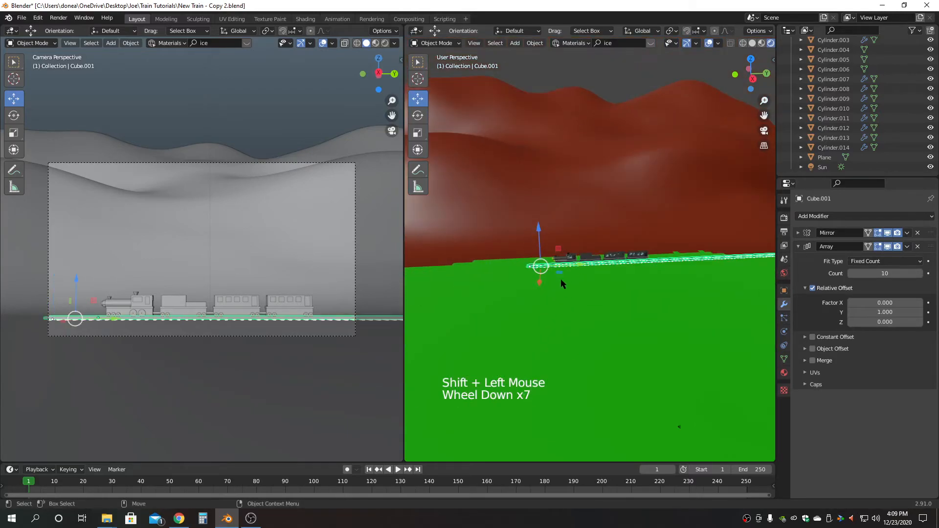
pyautogui.scroll(-3, 567, 284)
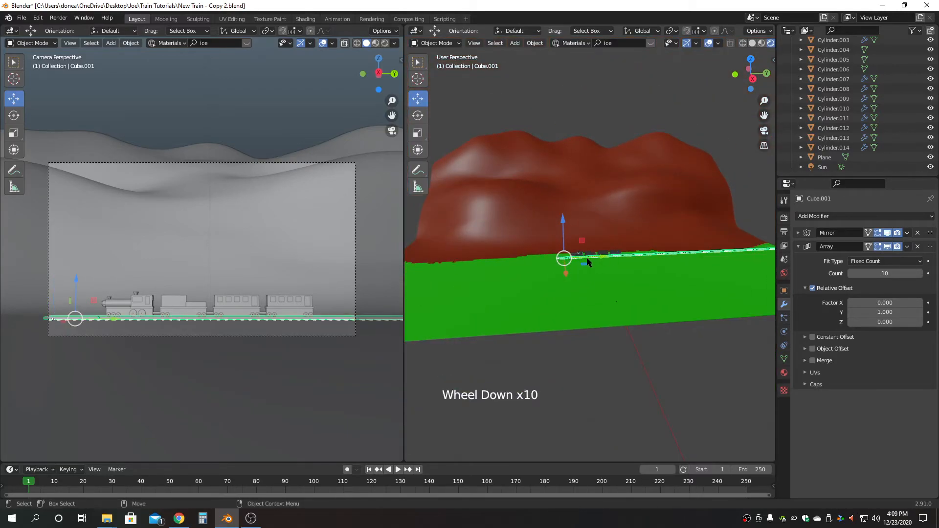
pyautogui.press('F1')
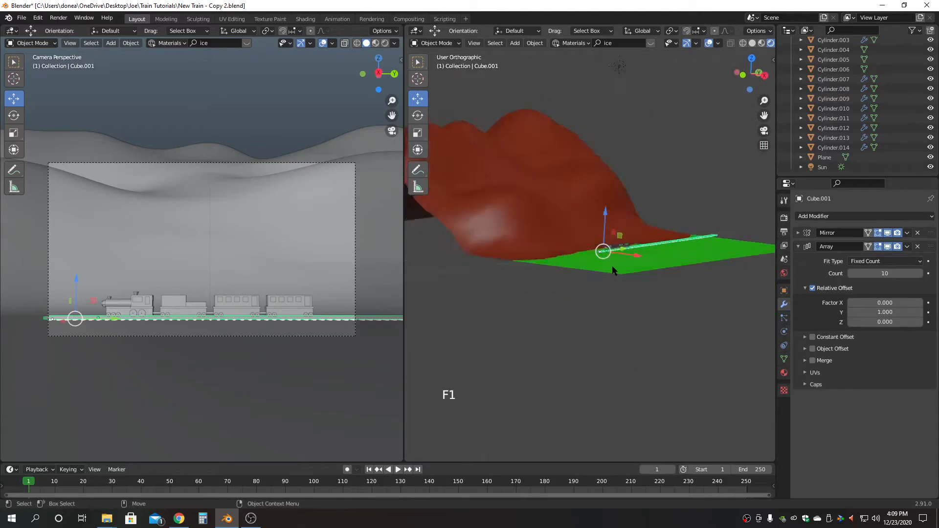
pyautogui.press('F2')
pyautogui.scroll(-2, 607, 256)
pyautogui.moveTo(610, 249); pyautogui.dragTo(571, 248)
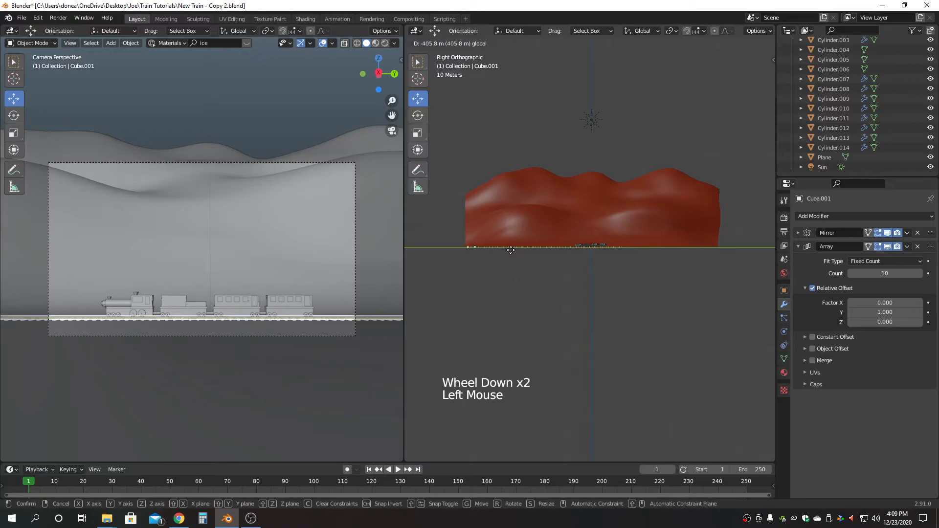
pyautogui.click(537, 252)
pyautogui.scroll(4, 582, 292)
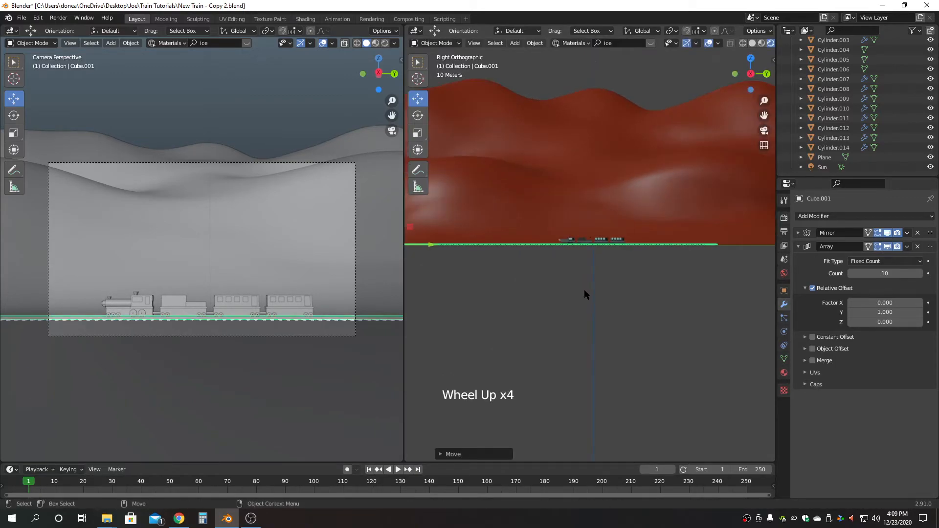
pyautogui.keyDown('alt'); pyautogui.middleClick(614, 330); pyautogui.keyUp('alt')
pyautogui.keyDown('alt'); pyautogui.moveTo(583, 352); pyautogui.dragTo(591, 379); pyautogui.keyUp('alt')
pyautogui.scroll(-1, 571, 241)
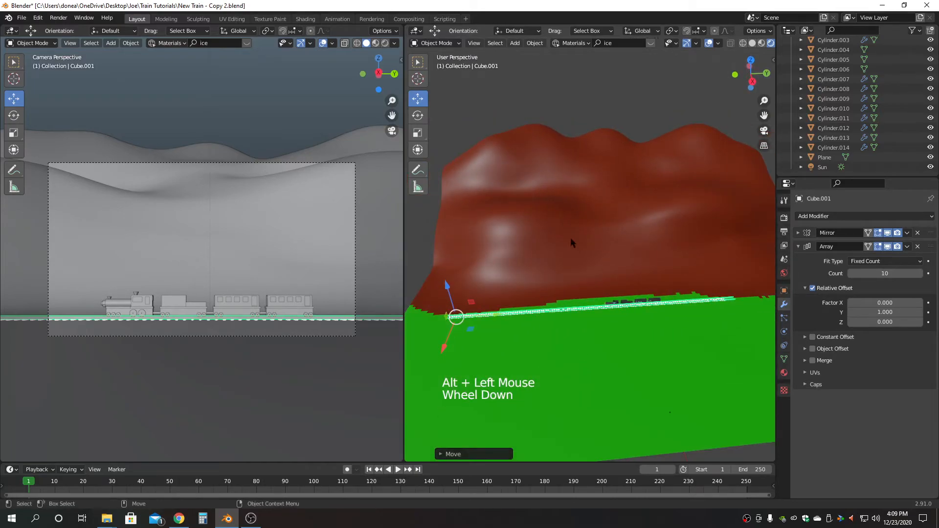
pyautogui.click(563, 93)
# Select only the rails and set their Array modifier's count to 15
pyautogui.scroll(1, 558, 330)
pyautogui.keyDown('alt'); pyautogui.middleClick(583, 326); pyautogui.keyUp('alt')
pyautogui.scroll(4, 546, 297)
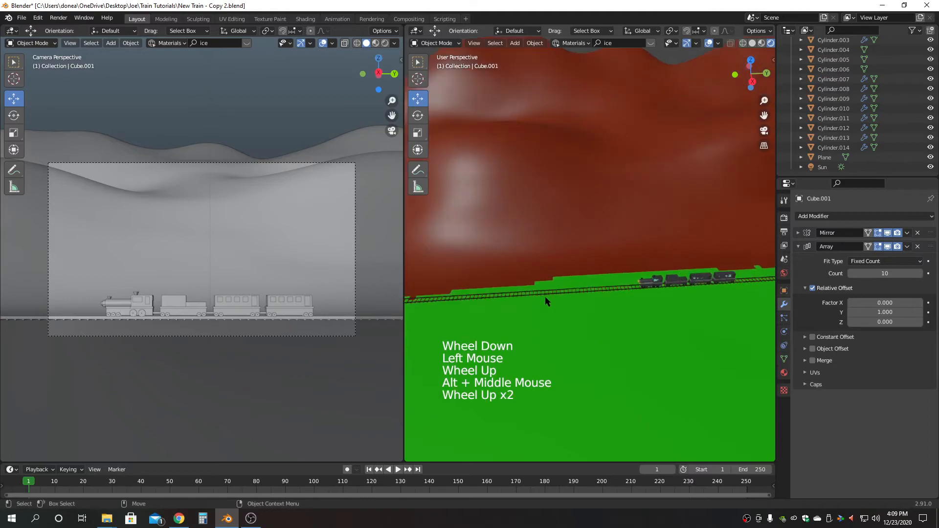
pyautogui.click(583, 315)
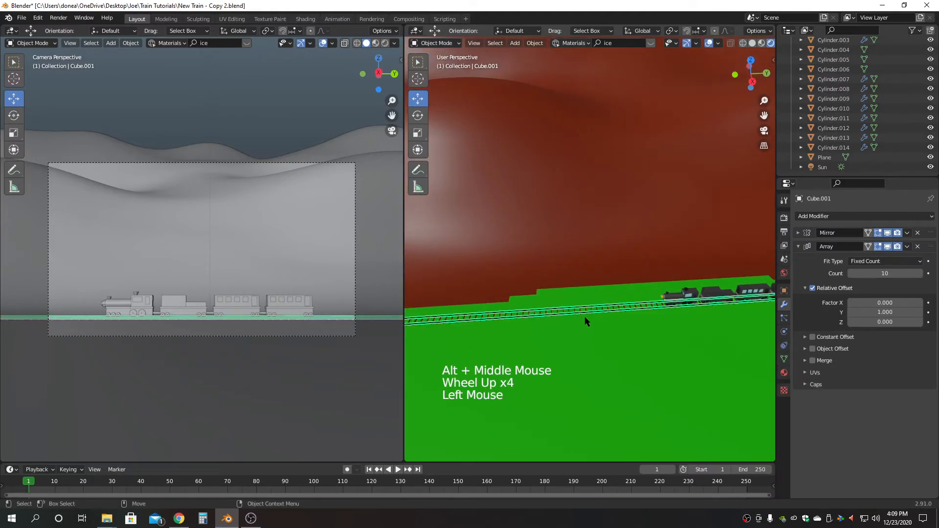
pyautogui.doubleClick(892, 274)
pyautogui.write('15')
pyautogui.press('Return')
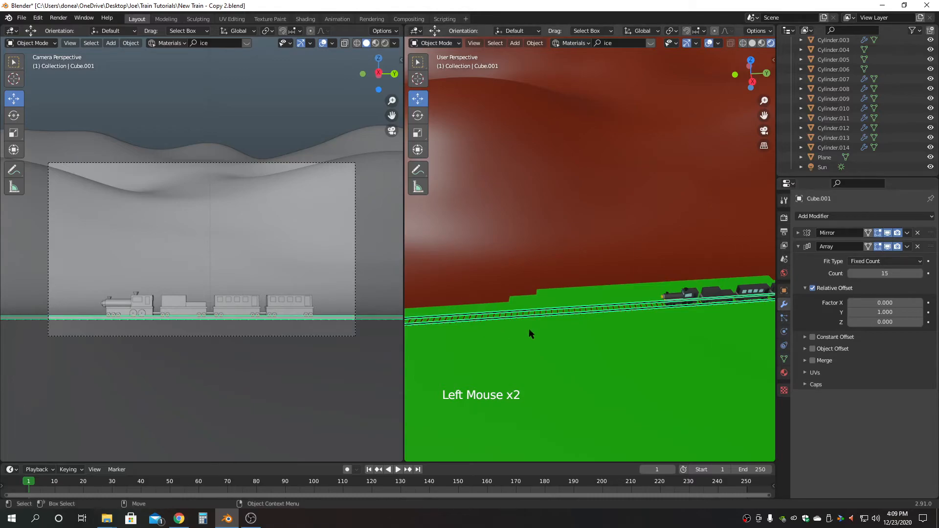
# Select the railroad ties and set their Array.001 modifier's count to 15
pyautogui.click(597, 312)
pyautogui.doubleClick(896, 274)
pyautogui.write('1')
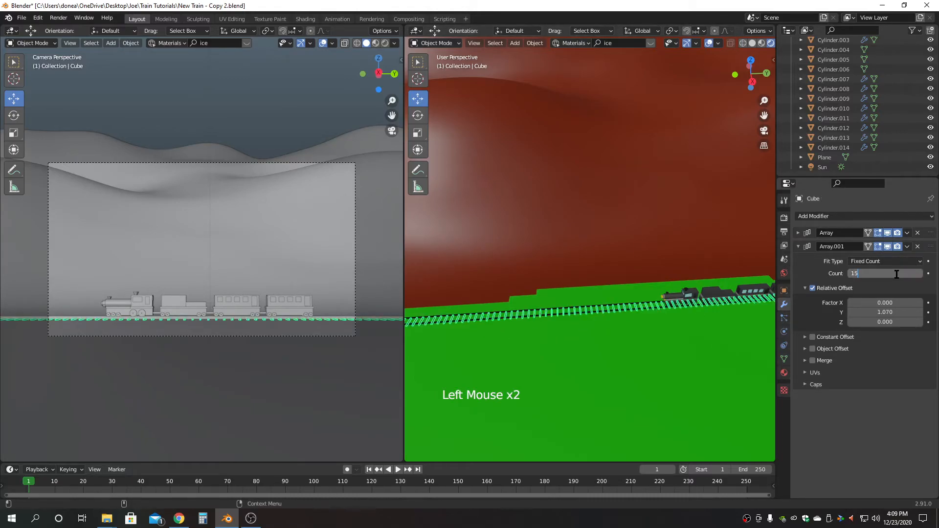
pyautogui.press('Return')
pyautogui.scroll(2, 562, 335)
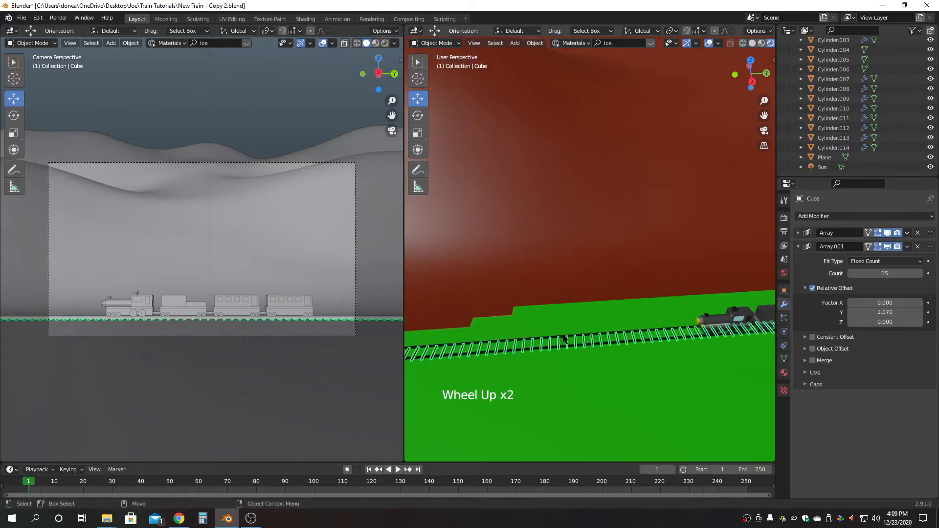
# Add the rails to the selected railroad ties, shift both slightly along negative Y to centre the track on the ground, and clear the selection
pyautogui.press('shift')
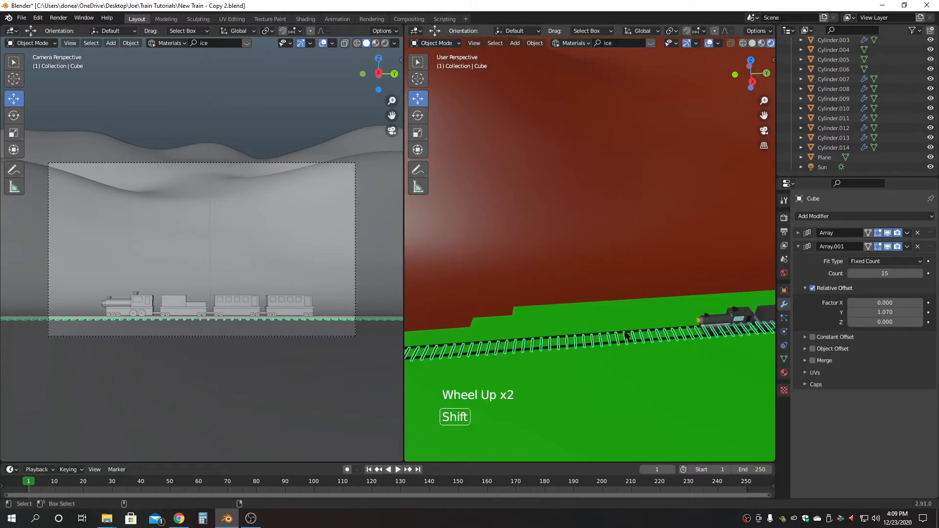
pyautogui.keyDown('shift'); pyautogui.click(623, 334); pyautogui.keyUp('shift')
pyautogui.scroll(-7, 626, 356)
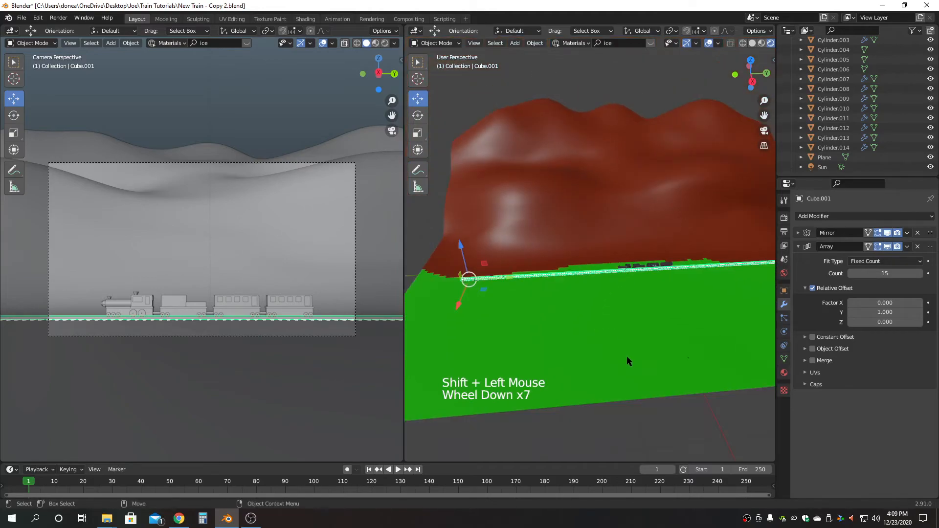
pyautogui.press('F2')
pyautogui.scroll(-2, 592, 324)
pyautogui.keyDown('alt'); pyautogui.moveTo(591, 324); pyautogui.dragTo(633, 329); pyautogui.keyUp('alt')
pyautogui.keyDown('alt'); pyautogui.moveTo(634, 329); pyautogui.dragTo(600, 328, button='middle'); pyautogui.keyUp('alt')
pyautogui.keyDown('alt'); pyautogui.moveTo(598, 323); pyautogui.dragTo(591, 335); pyautogui.keyUp('alt')
pyautogui.moveTo(508, 263); pyautogui.dragTo(489, 262)
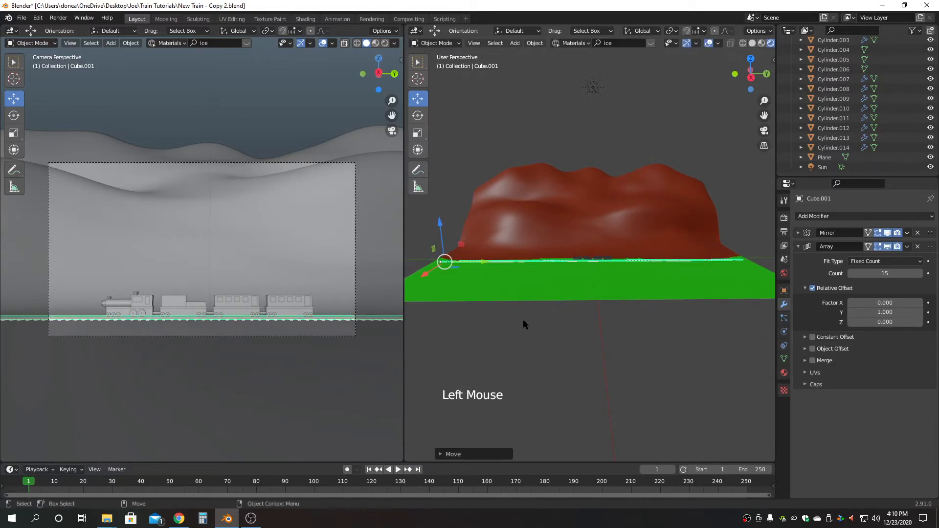
pyautogui.click(545, 342)
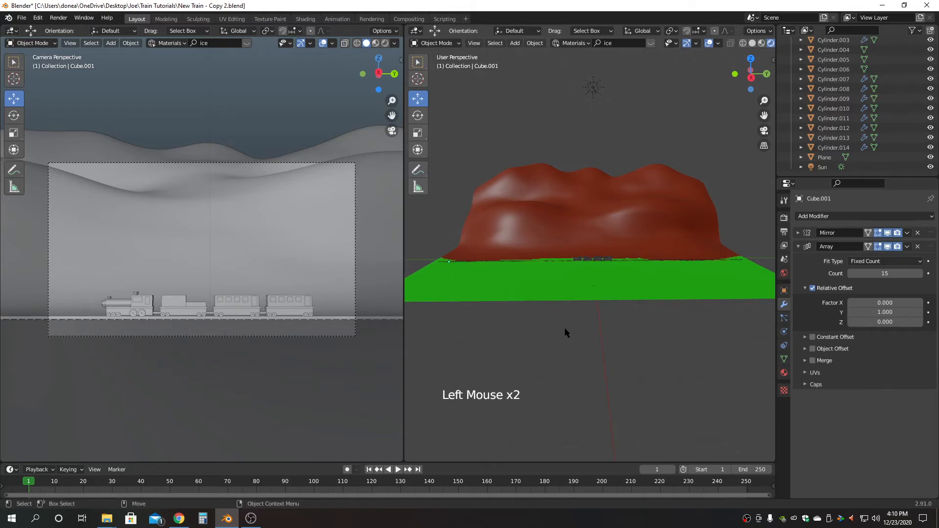
# Select the camera and move it away from the train along X to about 409.41 m
pyautogui.scroll(-2, 567, 328)
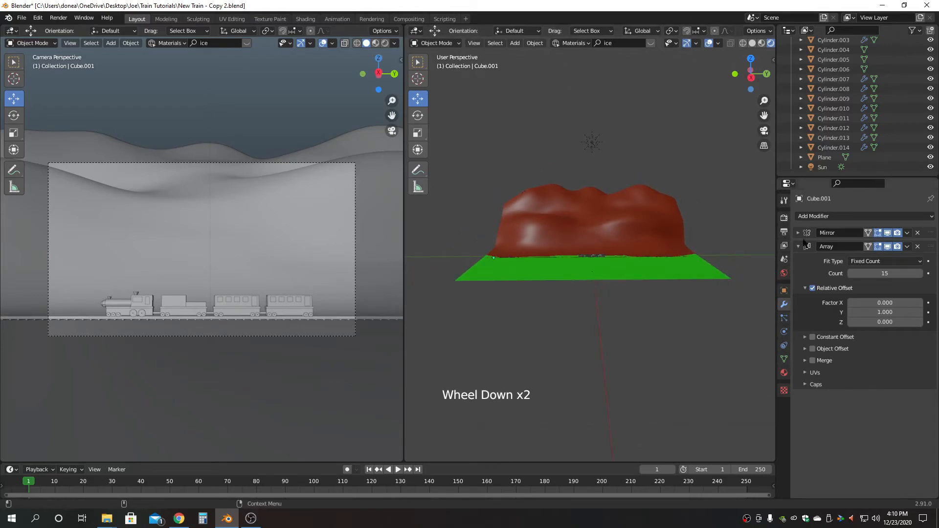
pyautogui.scroll(10, 863, 67)
pyautogui.scroll(16, 864, 67)
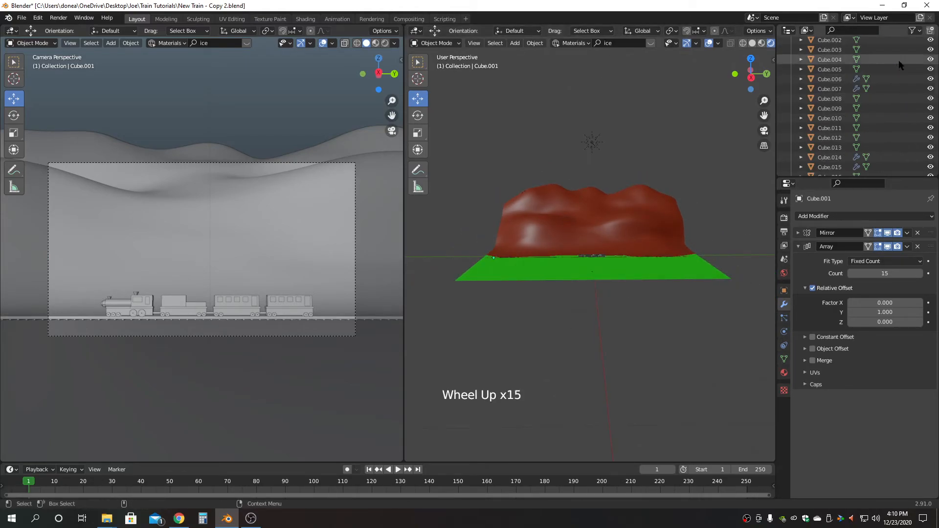
pyautogui.click(833, 64)
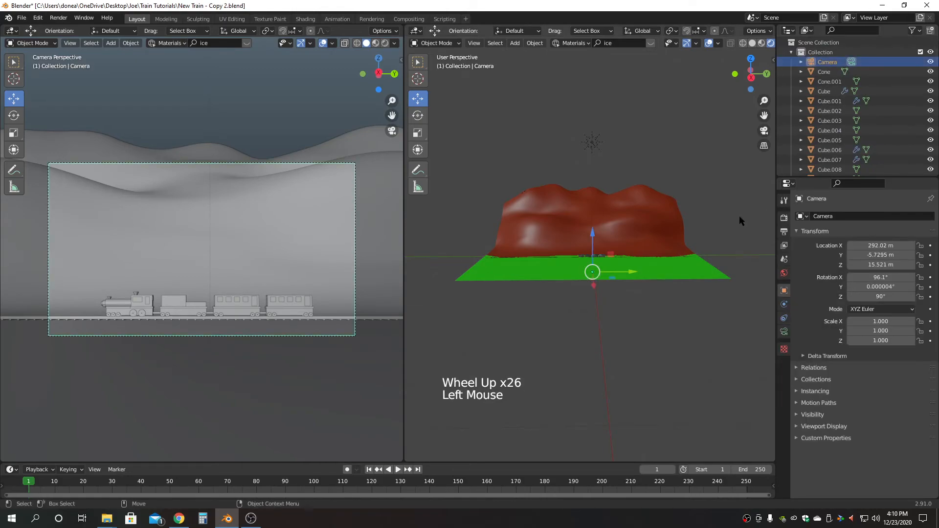
pyautogui.keyDown('alt'); pyautogui.moveTo(582, 334); pyautogui.dragTo(698, 294); pyautogui.keyUp('alt')
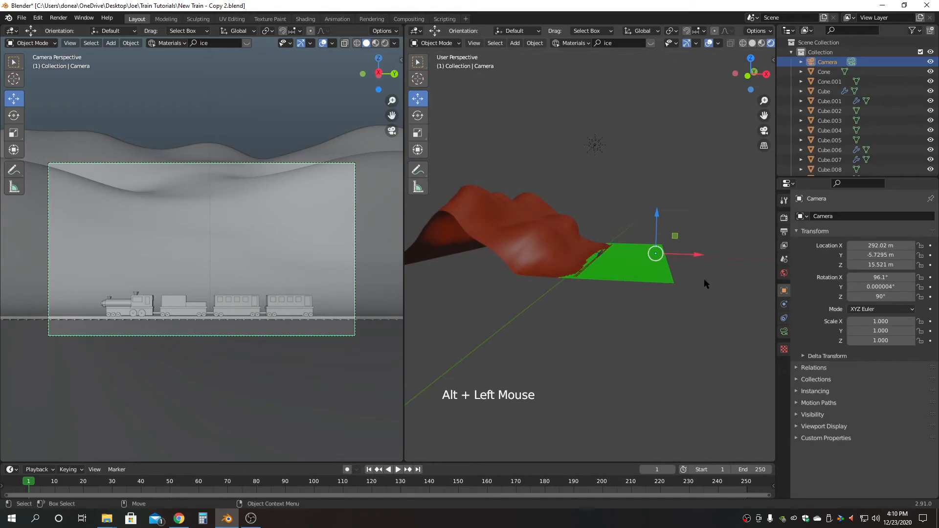
pyautogui.moveTo(701, 259); pyautogui.dragTo(728, 258)
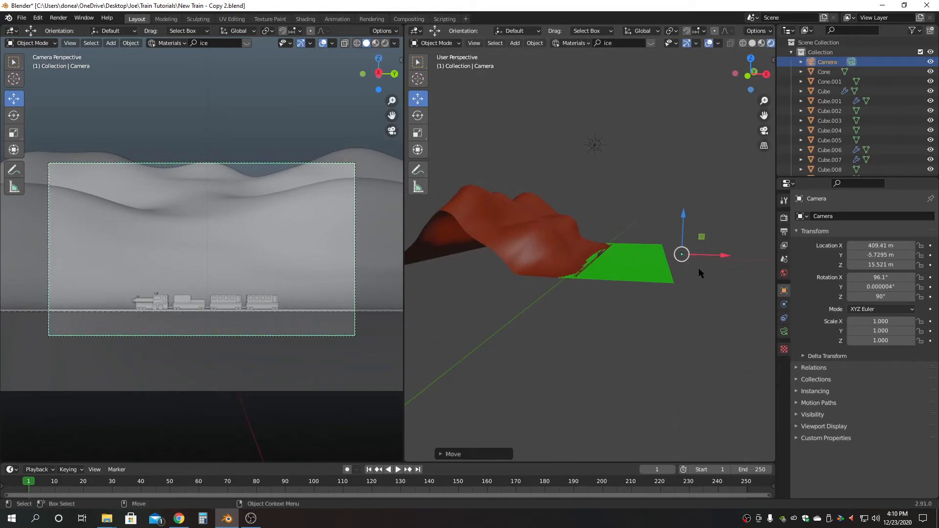
# Tilt the camera to an X rotation of about 97.7° and reposition it at about X 365.67 m and Z 4.17 m
pyautogui.press('e')
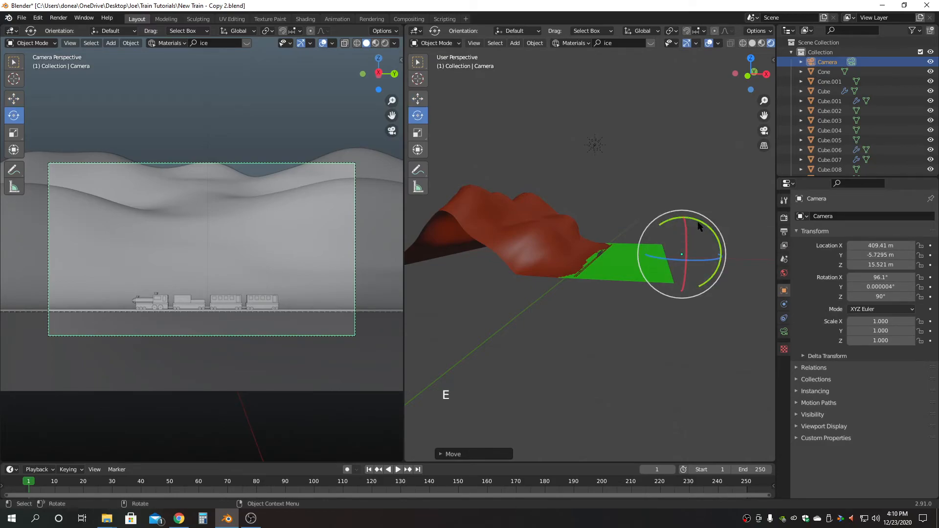
pyautogui.click(701, 226)
pyautogui.moveTo(700, 226); pyautogui.dragTo(683, 215)
pyautogui.press('w')
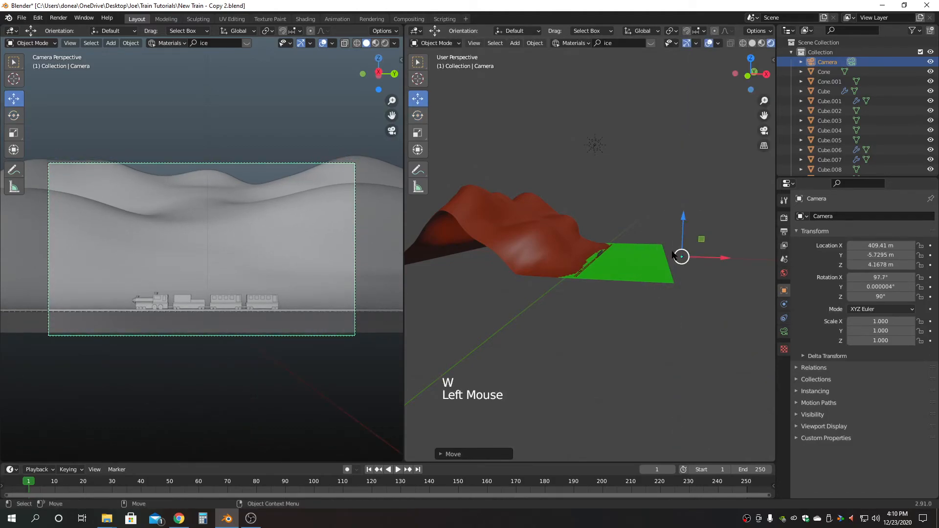
pyautogui.moveTo(722, 259); pyautogui.dragTo(710, 256)
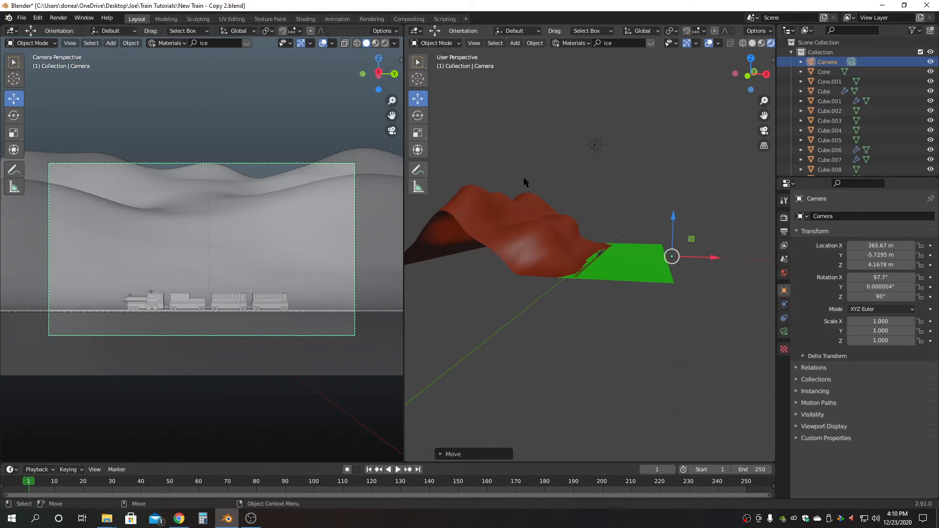
# Join the two 3D viewports into one, keeping the rendered user-perspective view
pyautogui.keyDown('alt'); pyautogui.moveTo(624, 187); pyautogui.dragTo(588, 192); pyautogui.keyUp('alt')
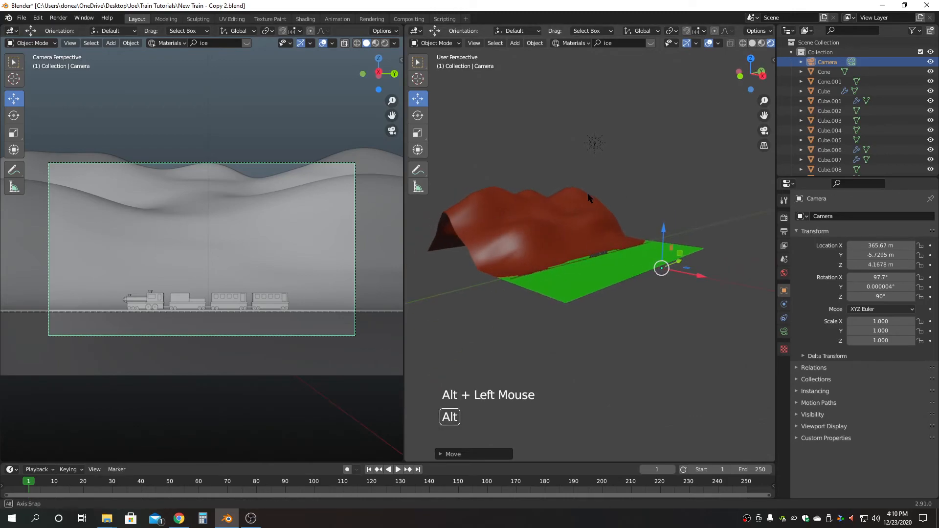
pyautogui.rightClick(402, 233)
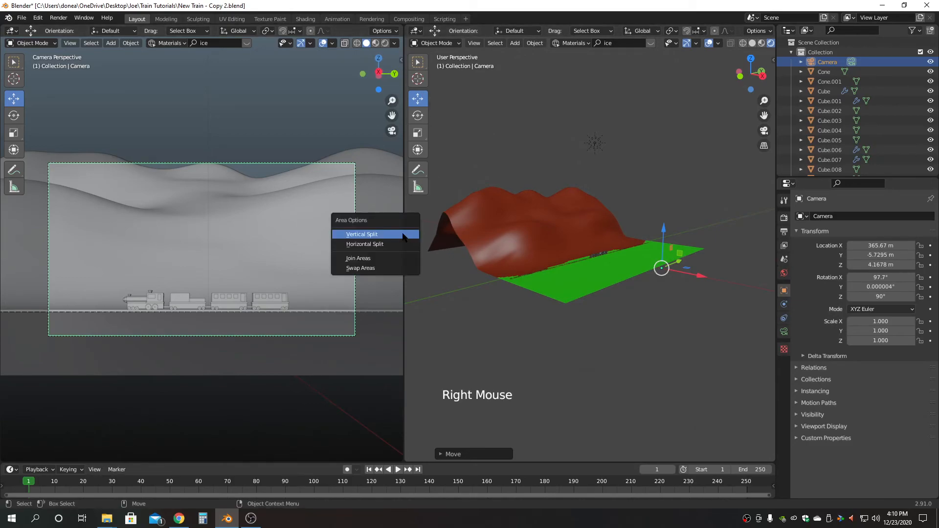
pyautogui.click(388, 259)
pyautogui.click(280, 246)
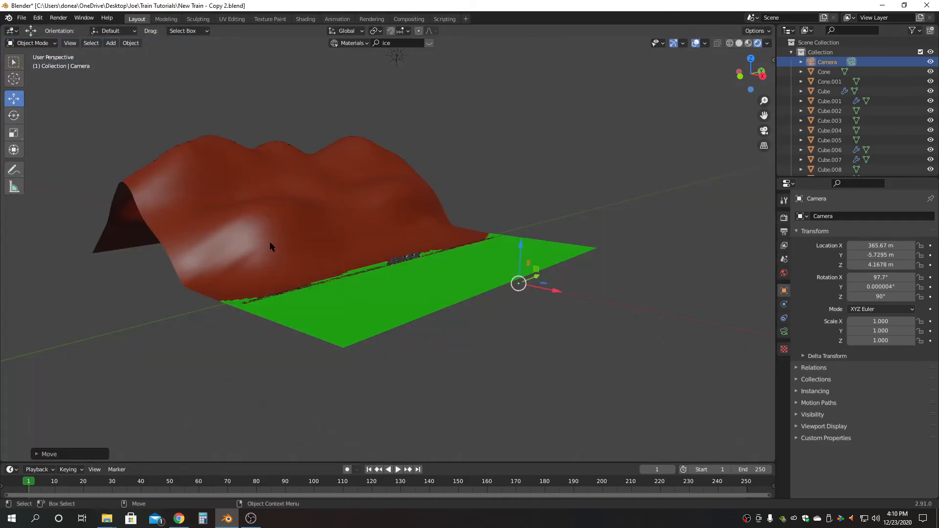
# Deselect the camera and view the rendered scene through it in the enlarged viewport
pyautogui.keyDown('alt'); pyautogui.moveTo(508, 195); pyautogui.dragTo(622, 254); pyautogui.keyUp('alt')
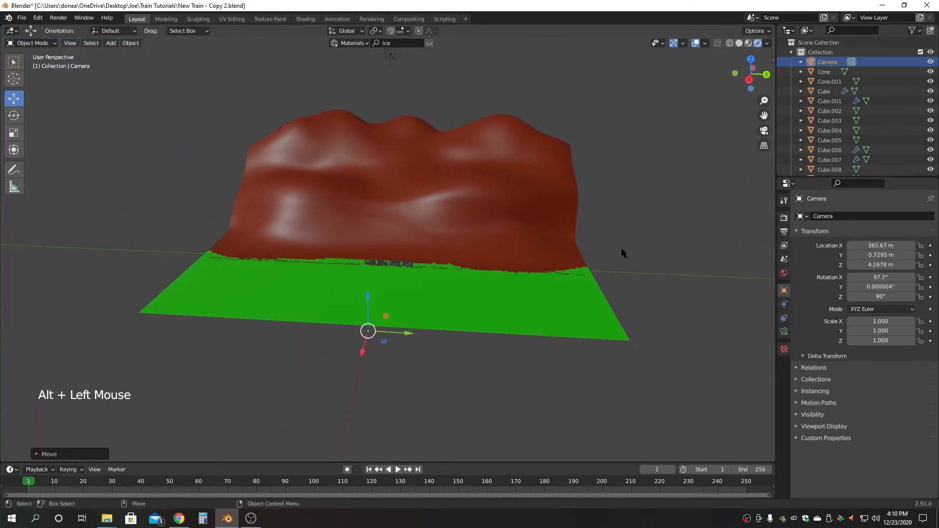
pyautogui.click(612, 239)
pyautogui.click(763, 131)
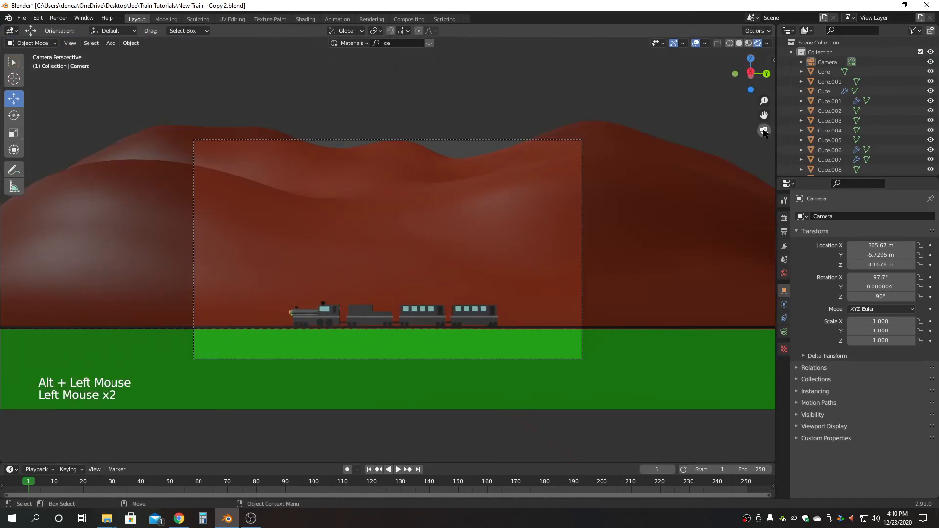
pyautogui.scroll(1, 480, 230)
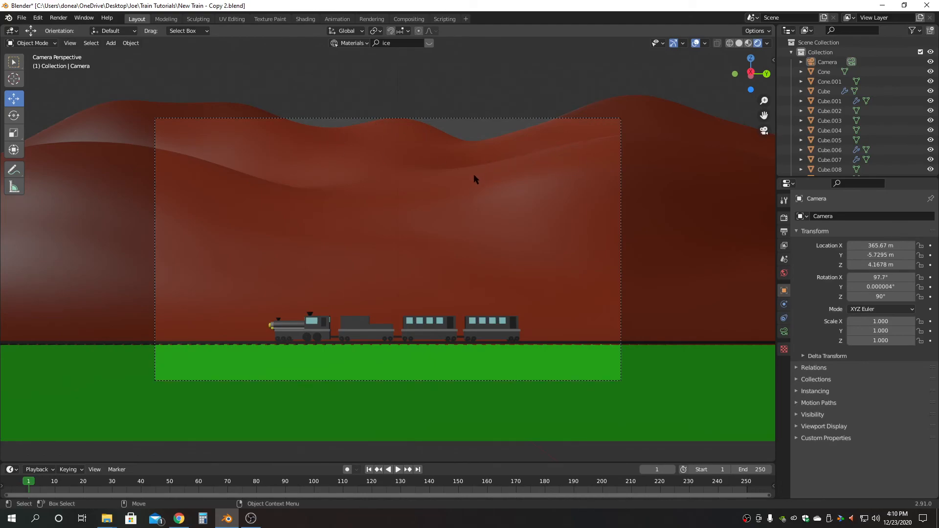
# Save the current Blender file under its existing name
pyautogui.click(22, 18)
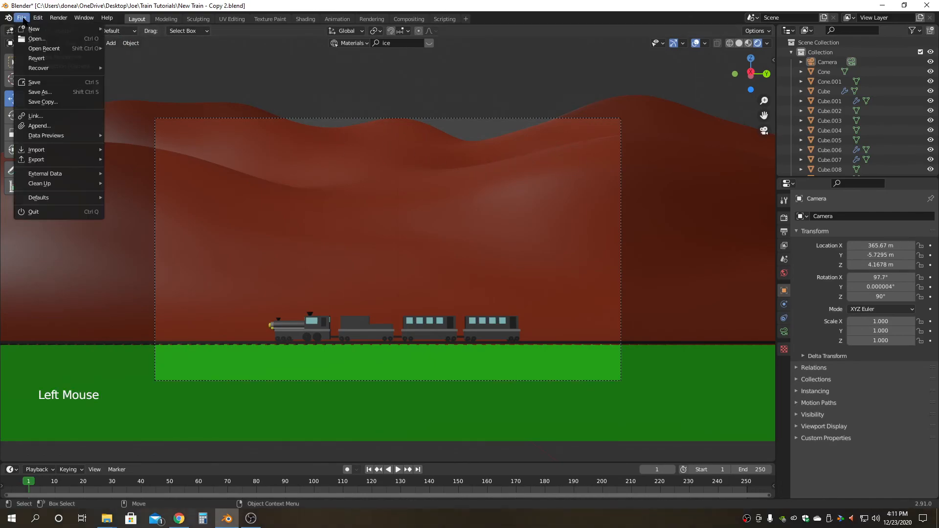
pyautogui.click(69, 84)
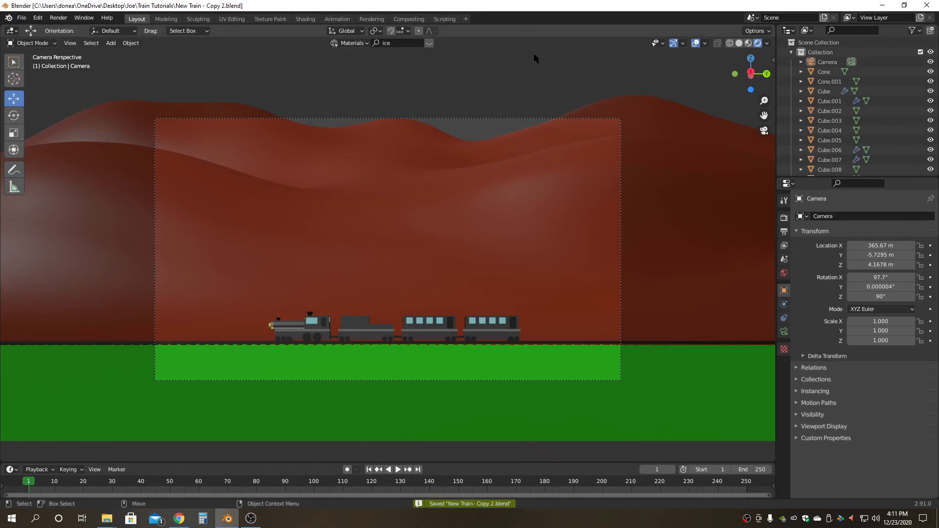
# Render a still image of the current frame and close the render window
pyautogui.click(50, 19)
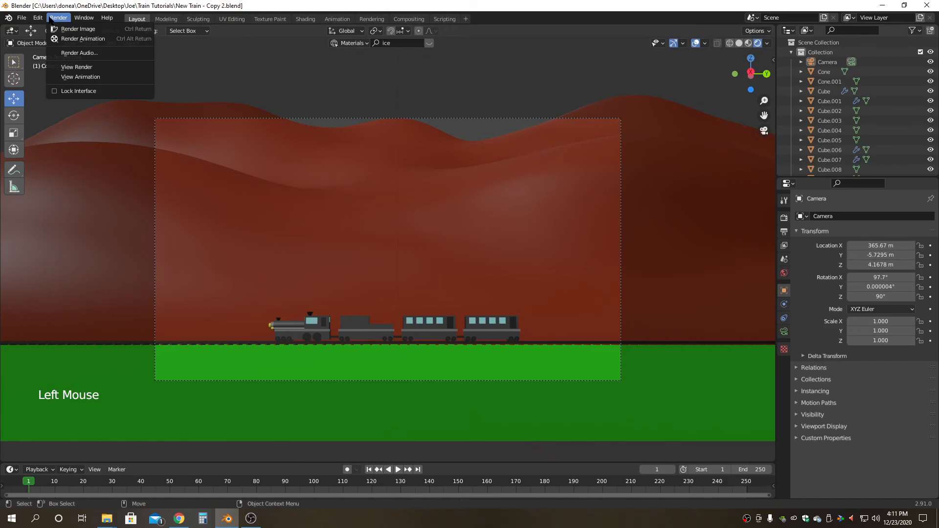
pyautogui.click(73, 29)
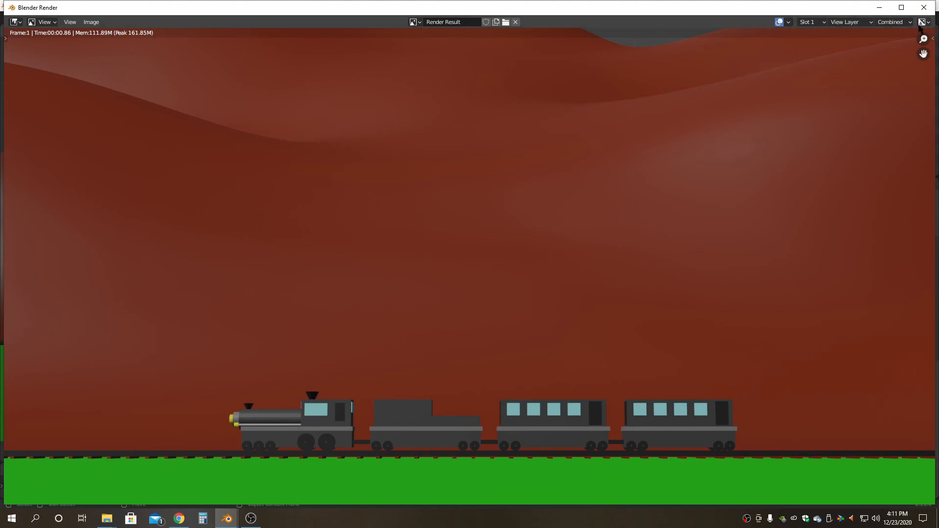
pyautogui.click(924, 7)
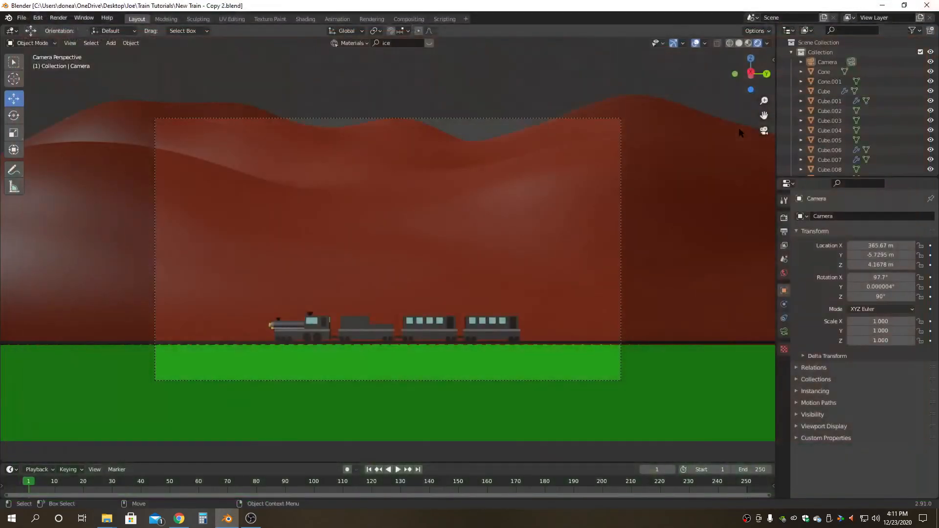